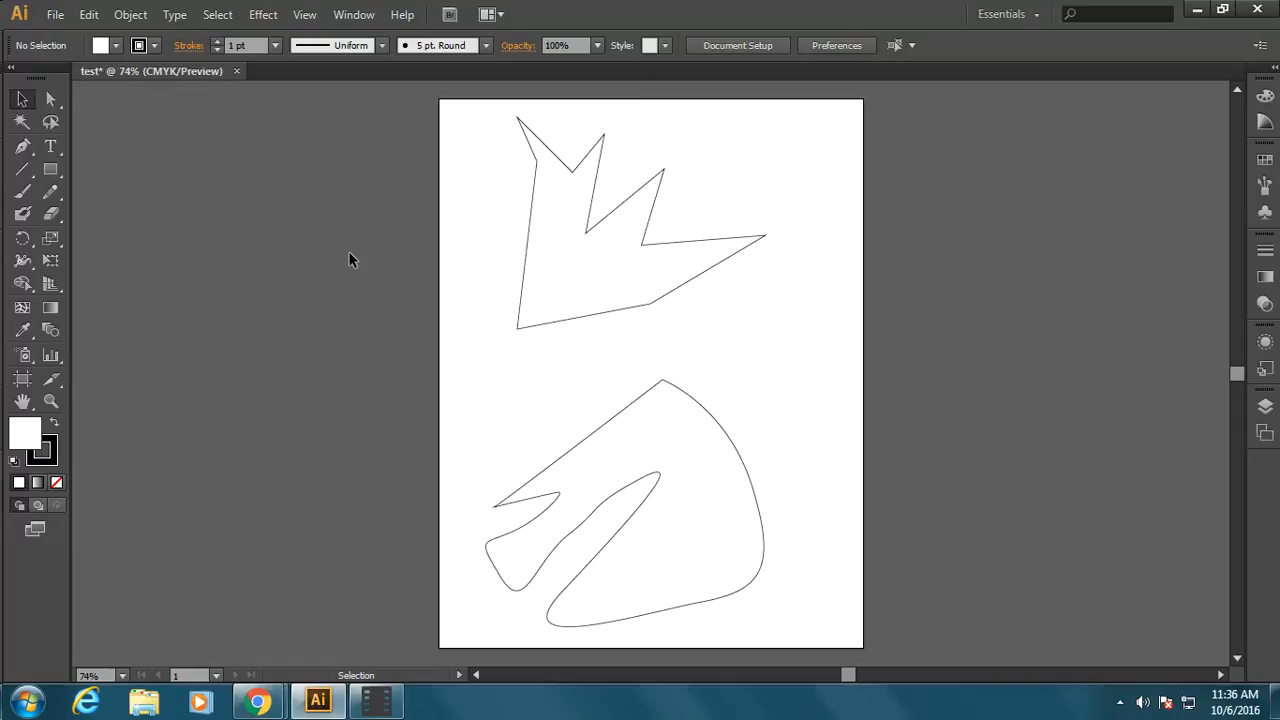
# Move the jagged shape slightly down within the artboard and the curved shape a little to the right
pyautogui.click(578, 291)
pyautogui.moveTo(577, 280); pyautogui.dragTo(625, 300)
pyautogui.moveTo(655, 541); pyautogui.dragTo(716, 460)
pyautogui.moveTo(654, 264); pyautogui.dragTo(628, 291)
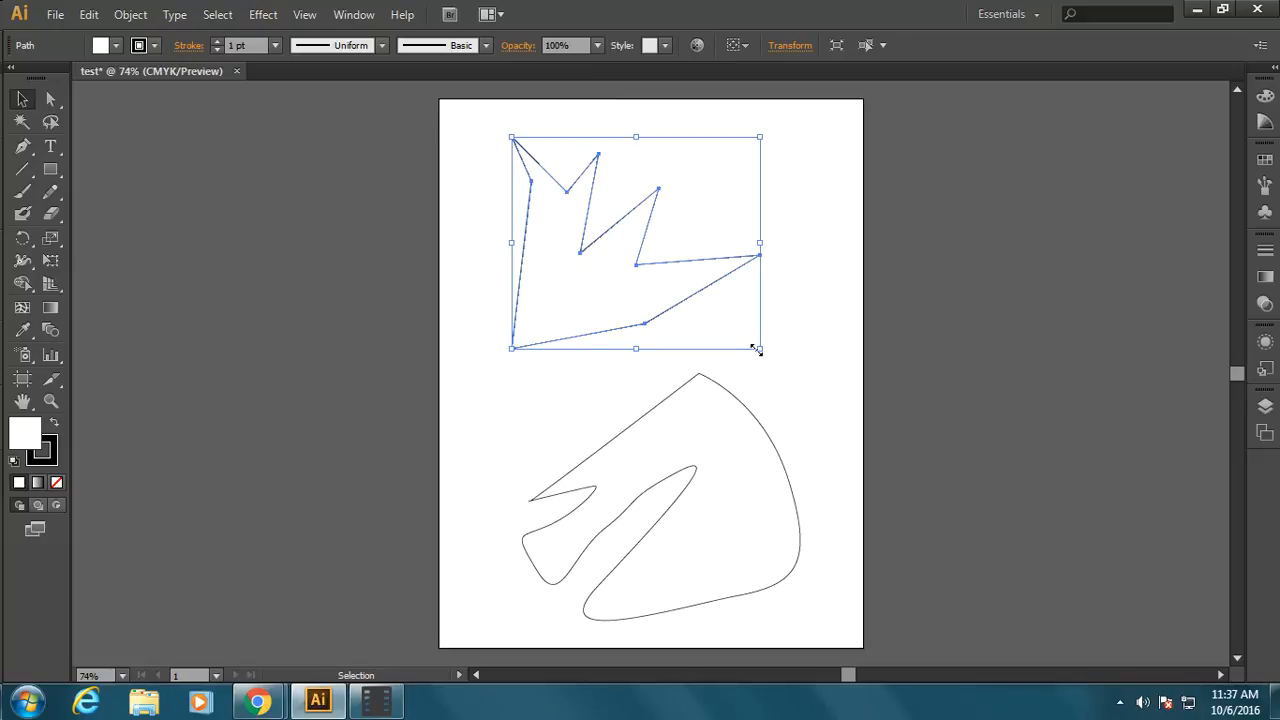
# Widen the upper jagged shape slightly while reducing its height, and rotate it by 180 degrees
pyautogui.moveTo(756, 348); pyautogui.dragTo(797, 336)
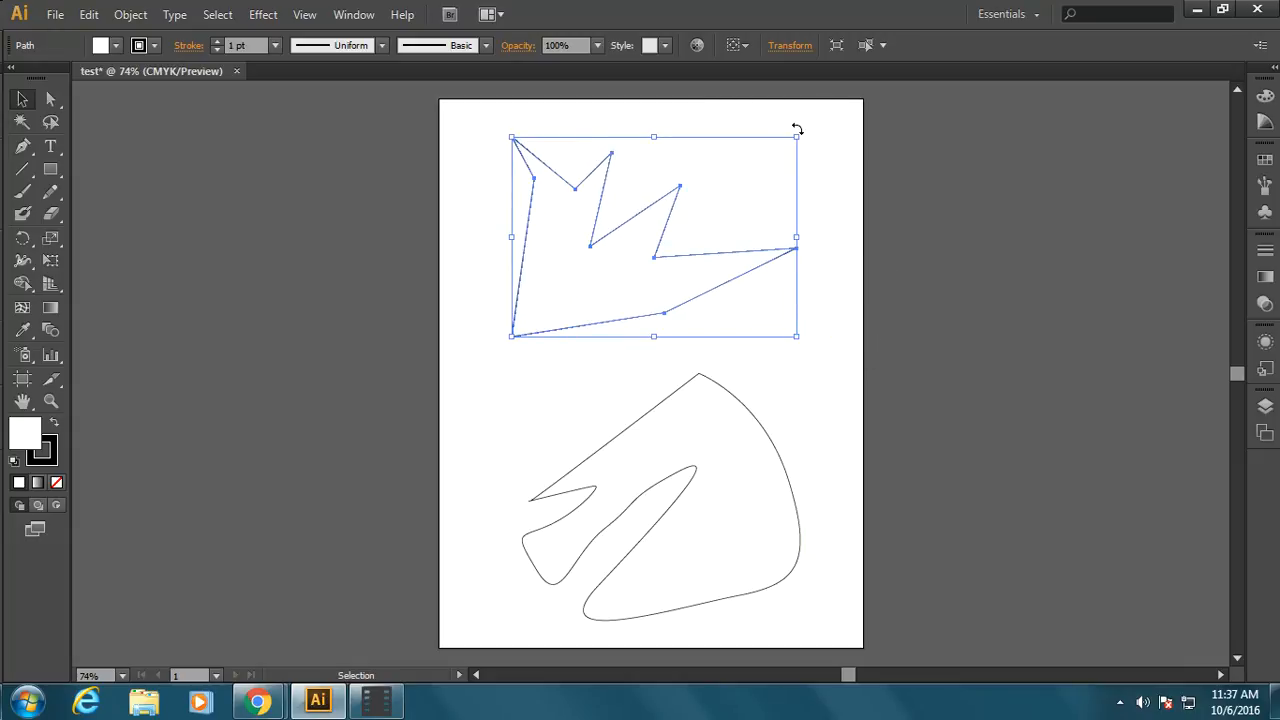
pyautogui.moveTo(797, 129); pyautogui.dragTo(507, 338)
# Rotate the lower curved shape roughly 130 degrees counterclockwise
pyautogui.click(680, 470)
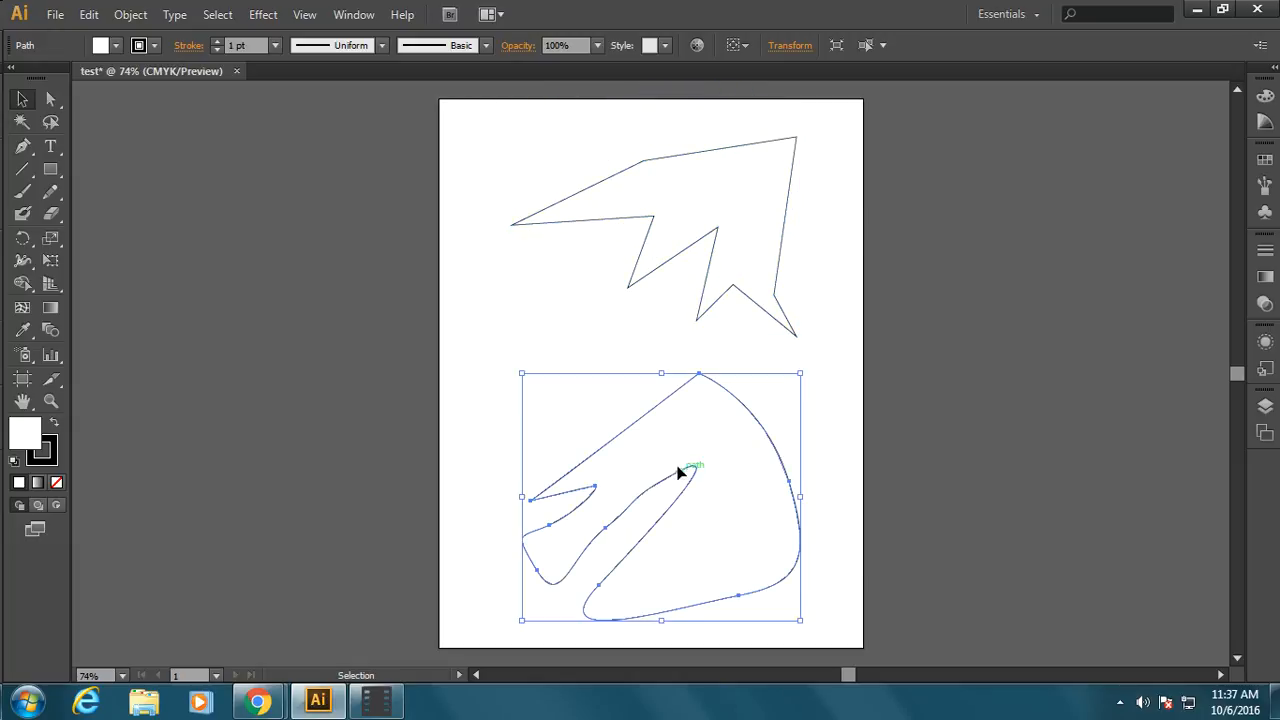
pyautogui.moveTo(800, 364); pyautogui.dragTo(497, 483)
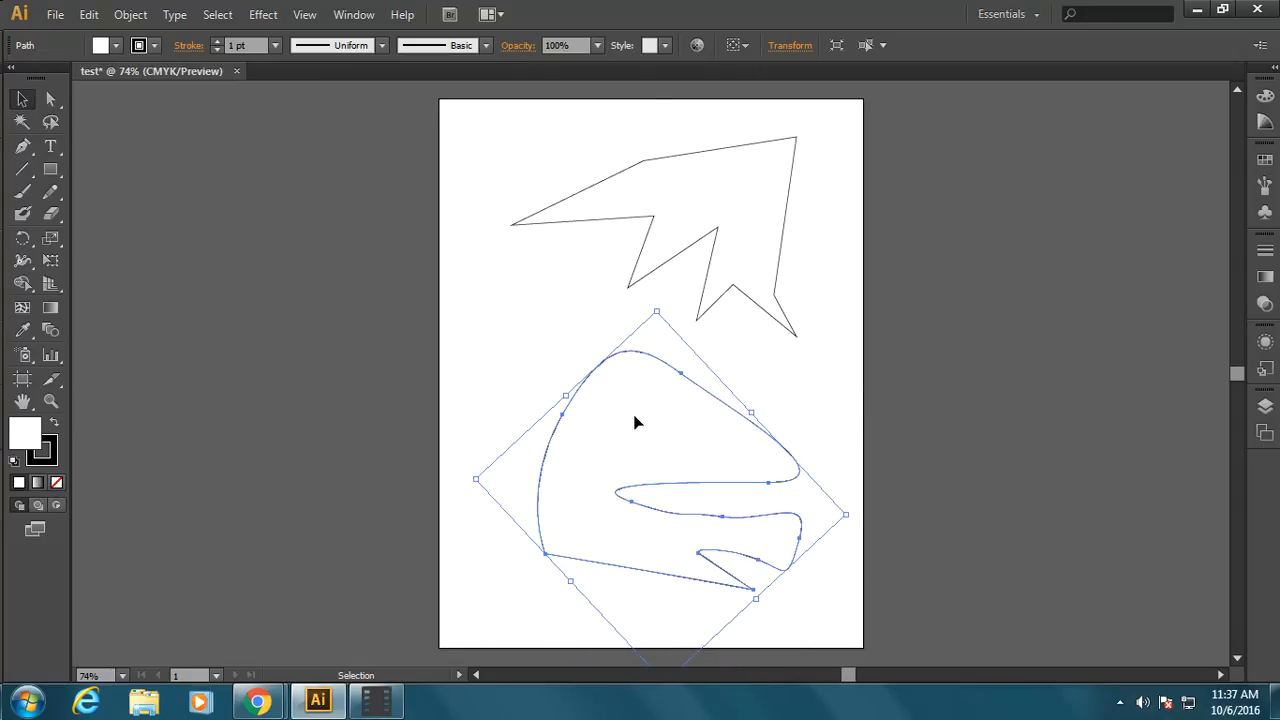
pyautogui.click(709, 286)
pyautogui.click(620, 434)
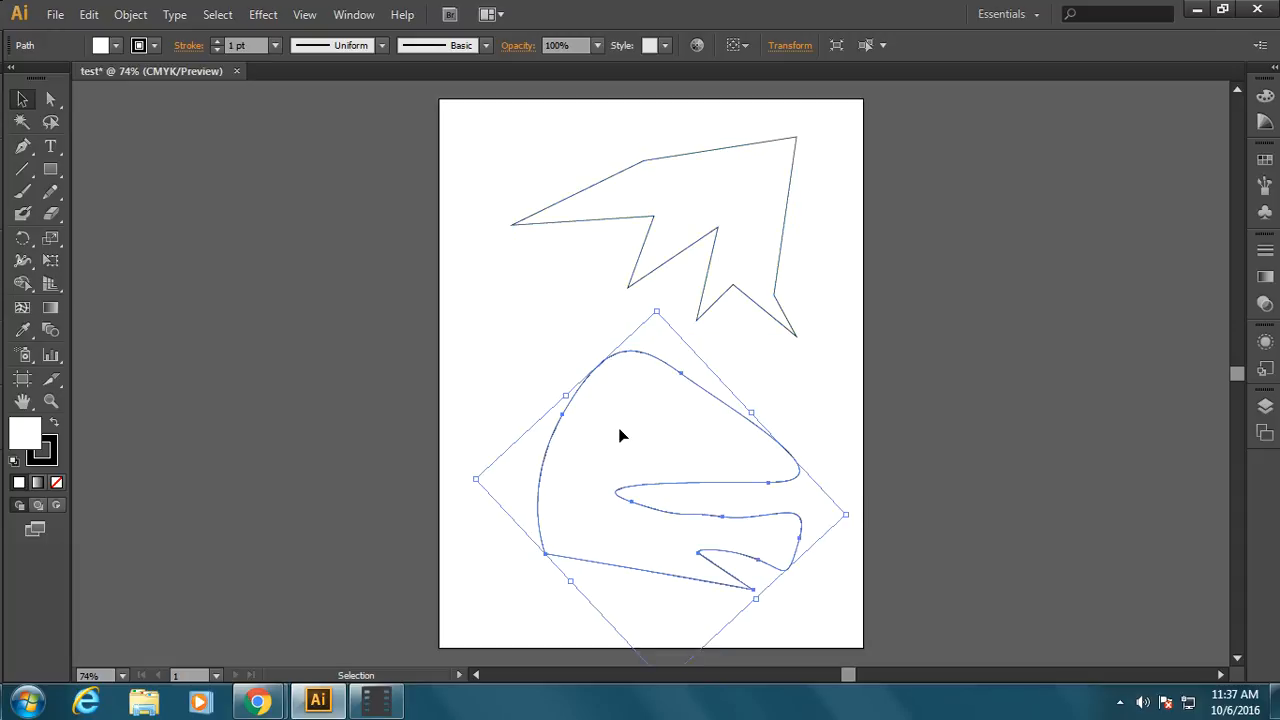
# Reshape the jagged shape with the Direct Selection tool by moving its upper corner point and the two inner points of its left spikes
pyautogui.click(747, 232)
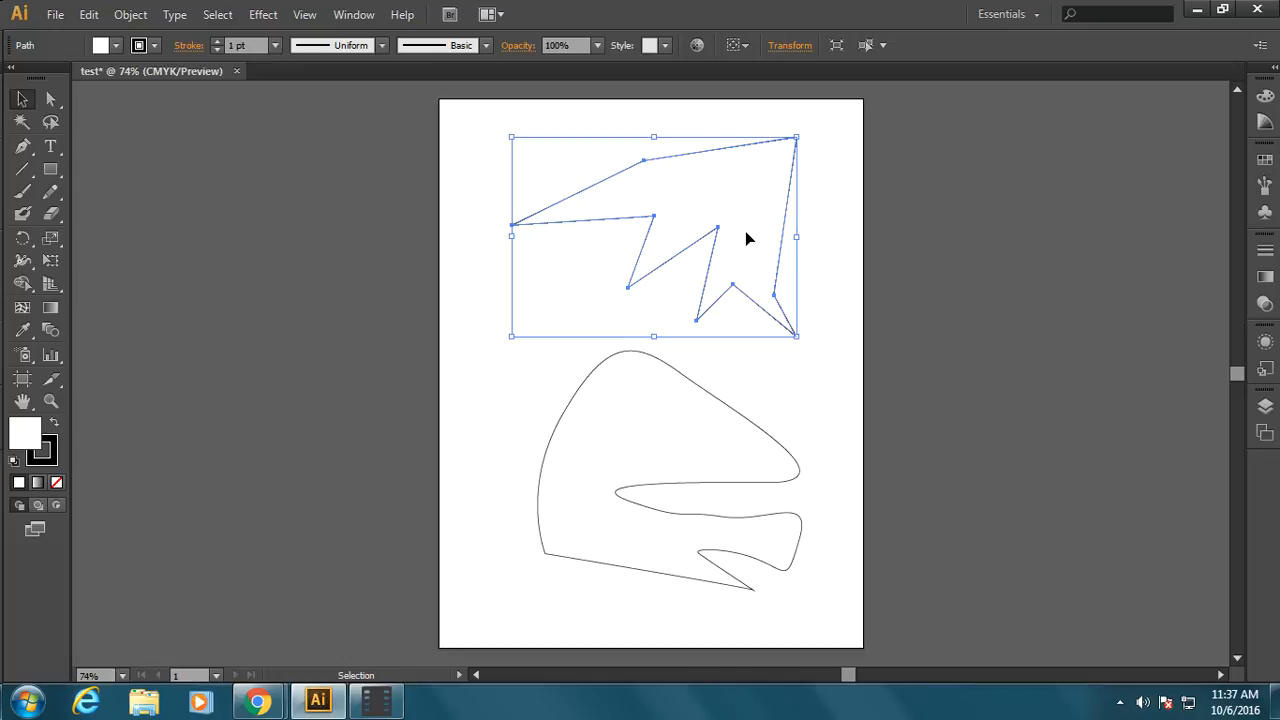
pyautogui.click(55, 98)
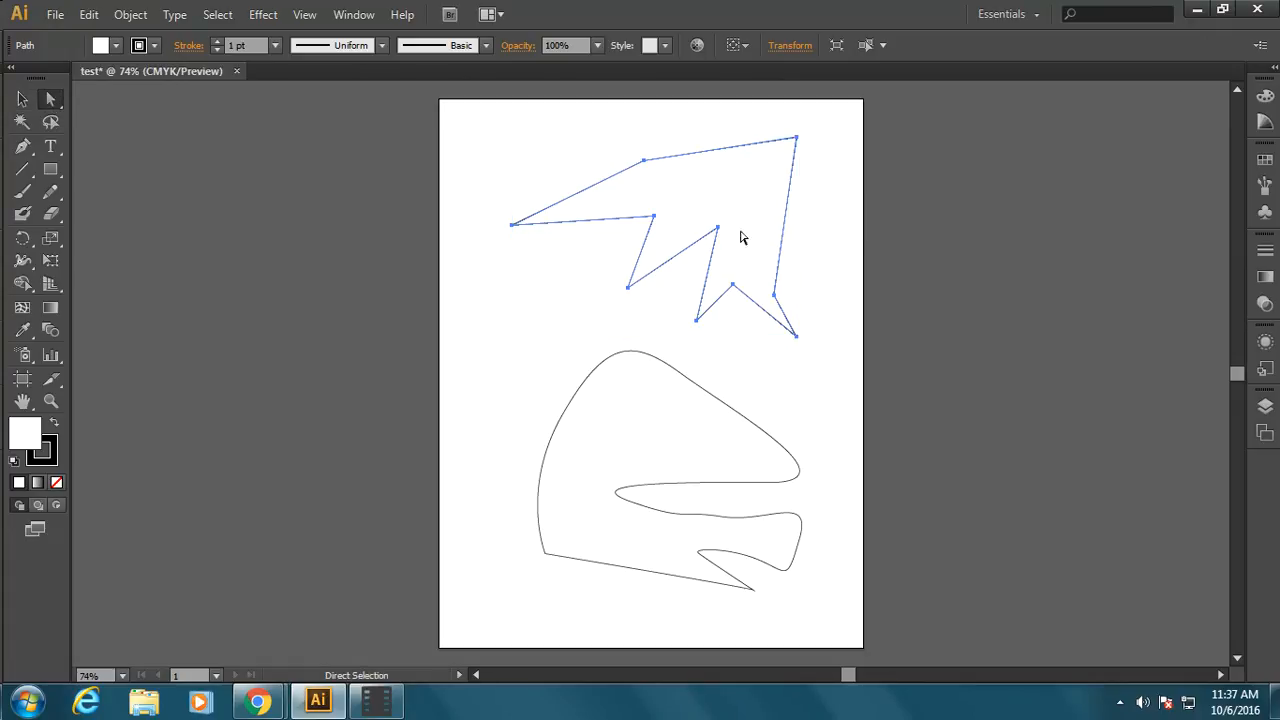
pyautogui.click(515, 153)
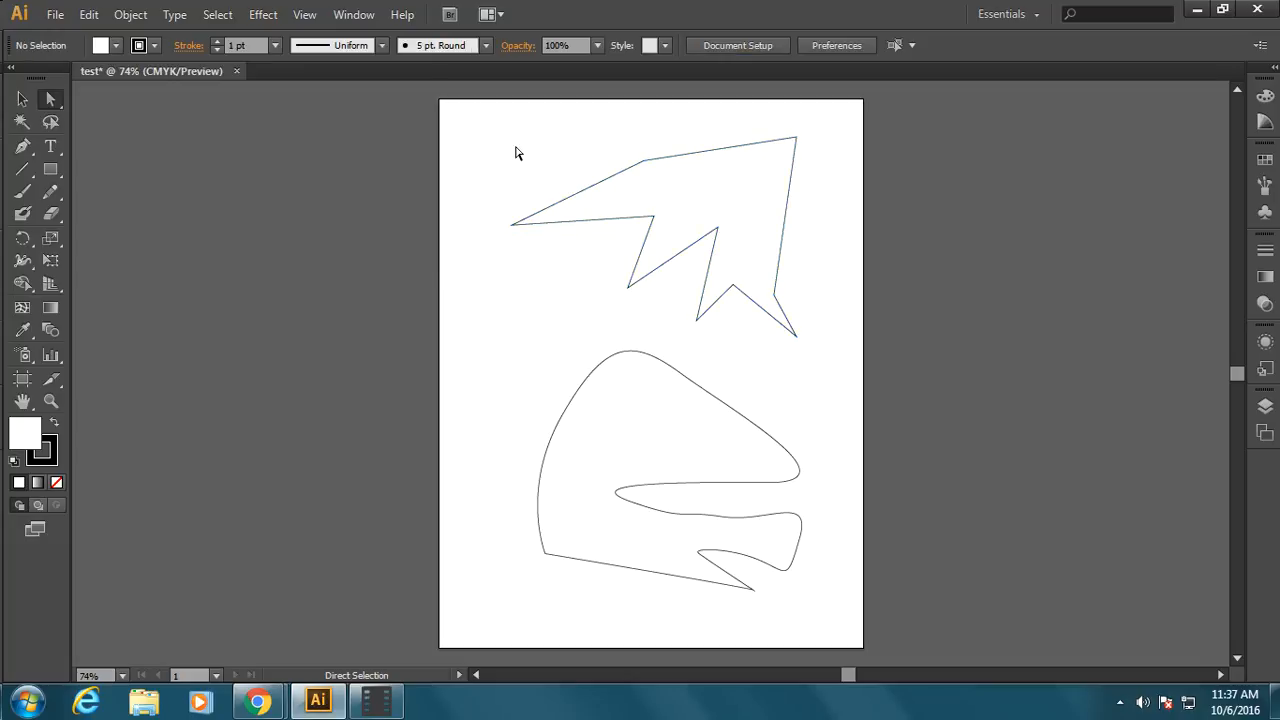
pyautogui.click(605, 183)
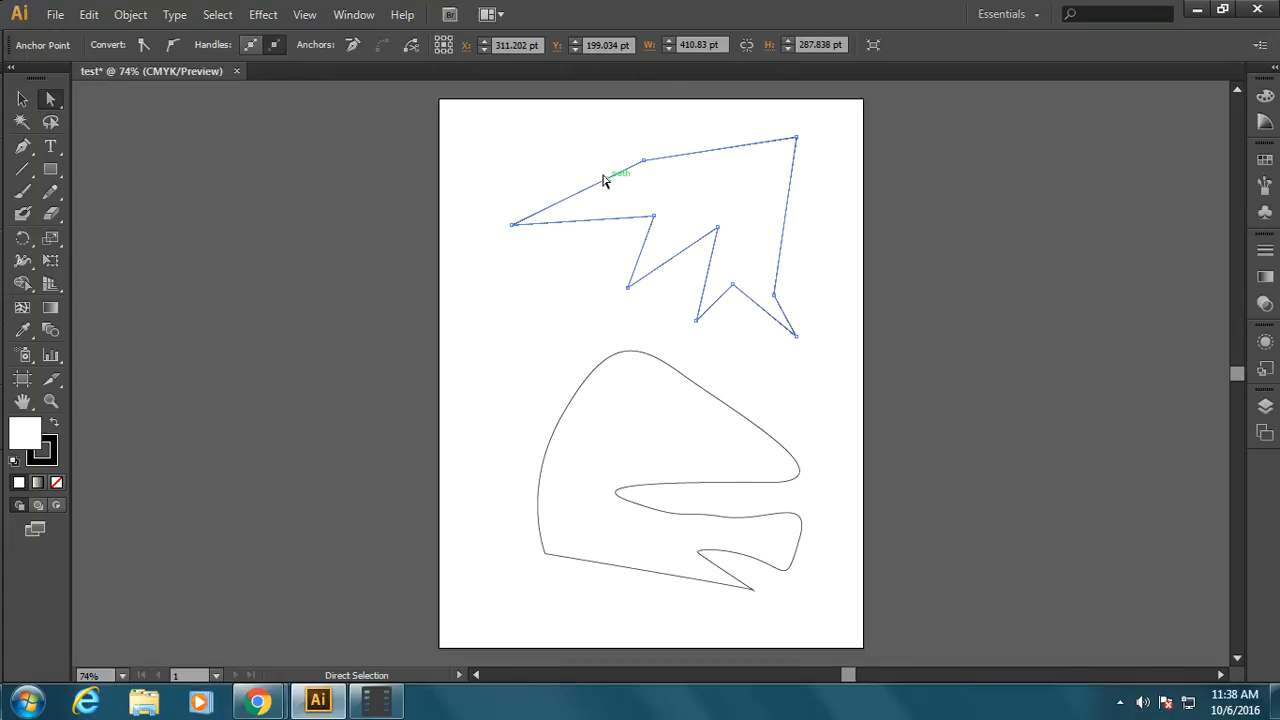
pyautogui.moveTo(643, 160)
pyautogui.mouseDown()
pyautogui.moveTo(574, 126)
pyautogui.moveTo(683, 182)
pyautogui.moveTo(654, 150)
pyautogui.mouseUp()
pyautogui.moveTo(654, 218); pyautogui.dragTo(716, 184)
pyautogui.moveTo(627, 288); pyautogui.dragTo(545, 328)
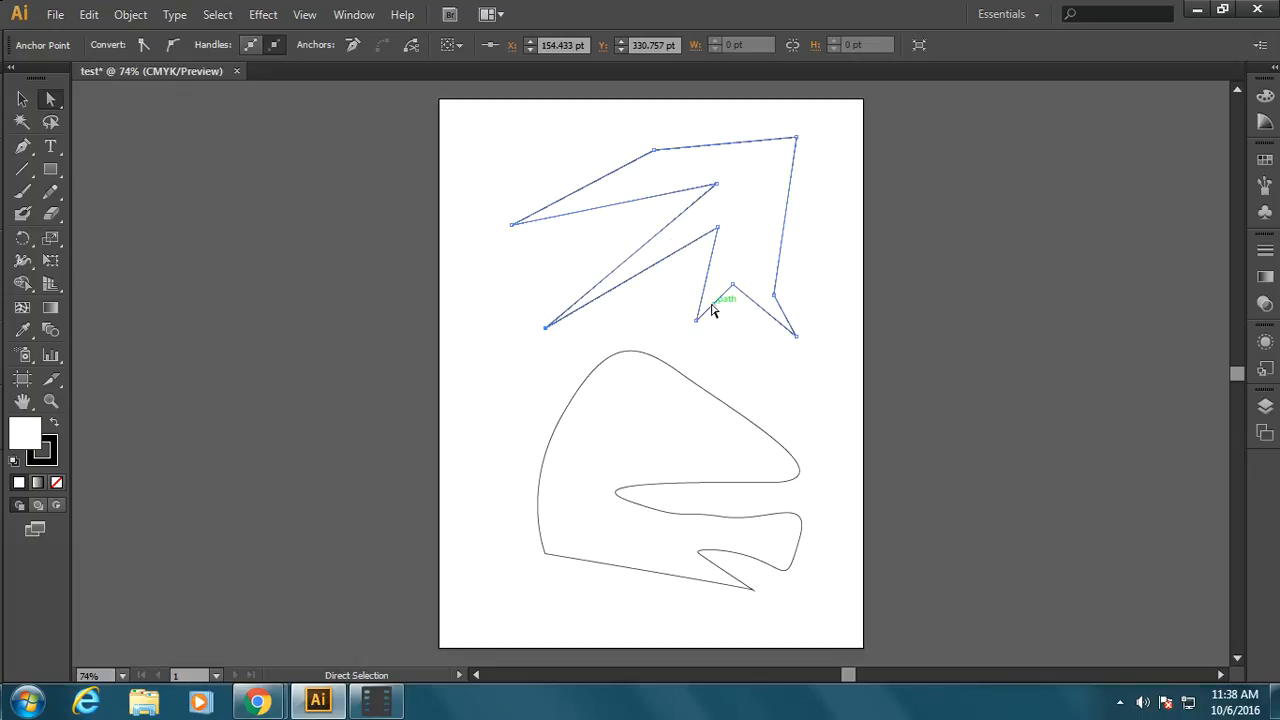
# Pull the jagged shape's short lower-right segment down to the artboard edge, its right-side segment upward, and its inner corner point outward
pyautogui.moveTo(711, 306); pyautogui.dragTo(840, 441)
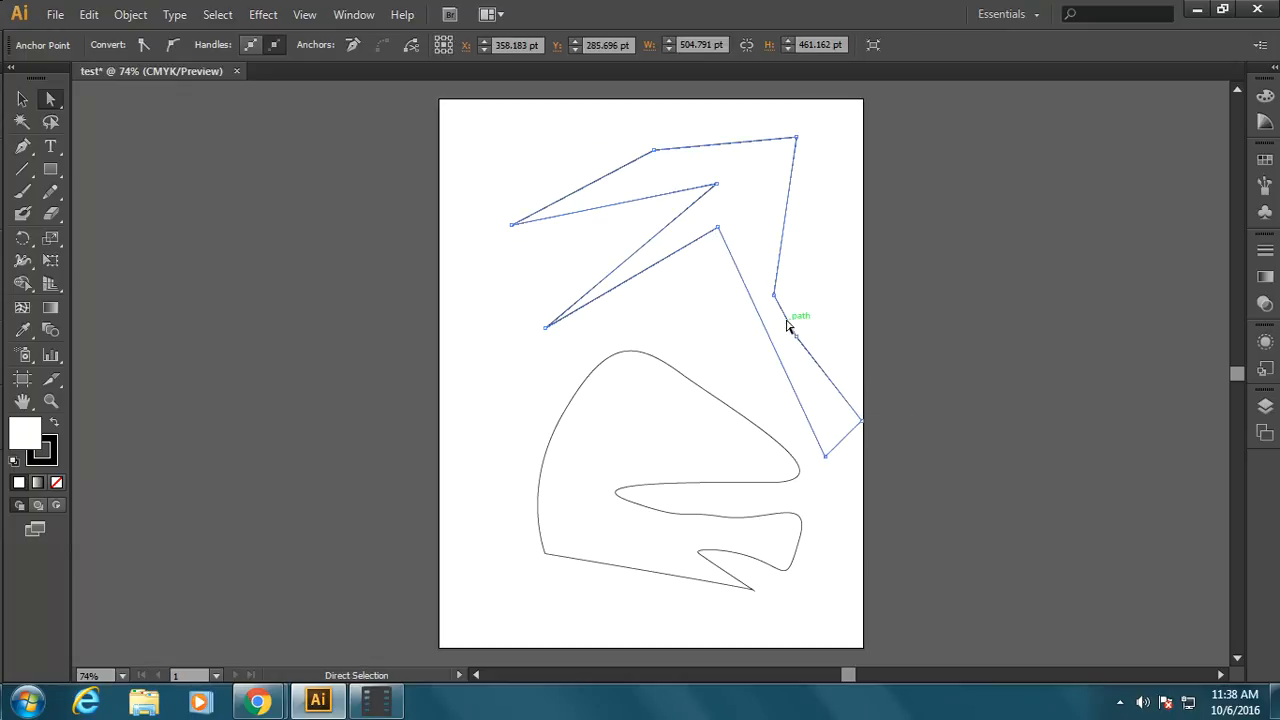
pyautogui.moveTo(786, 328); pyautogui.dragTo(825, 237)
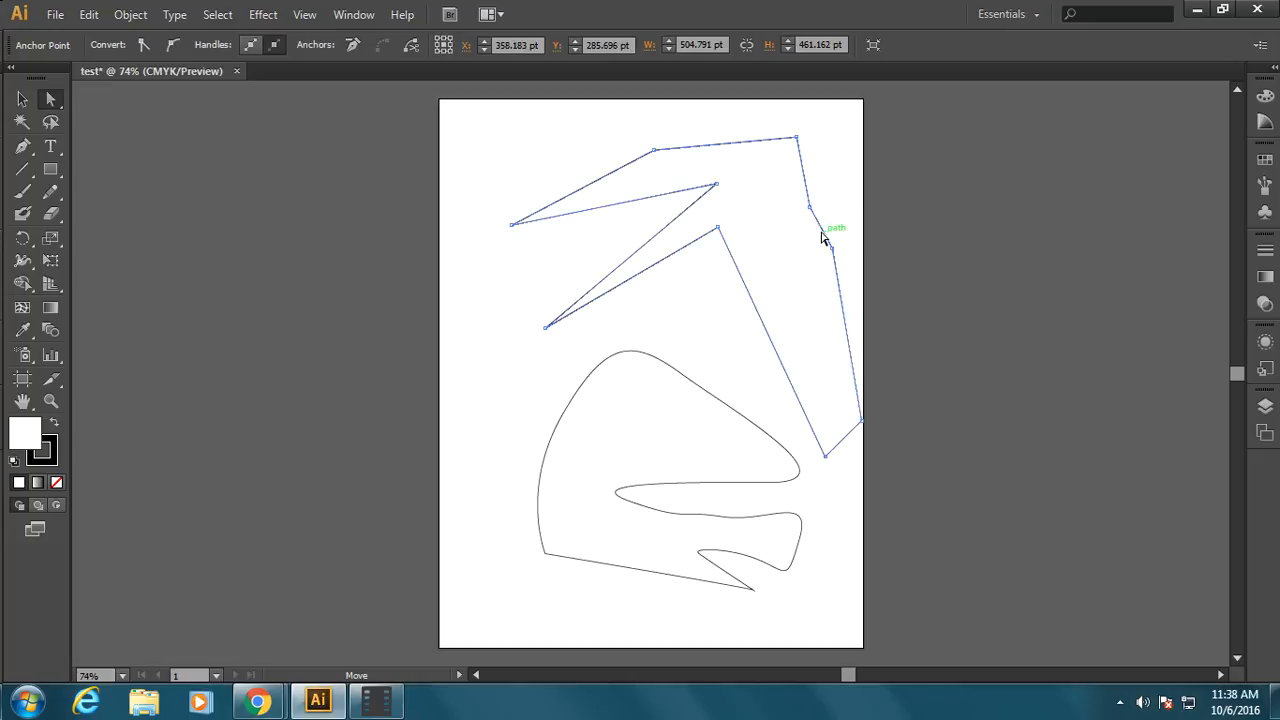
pyautogui.moveTo(714, 229); pyautogui.dragTo(780, 282)
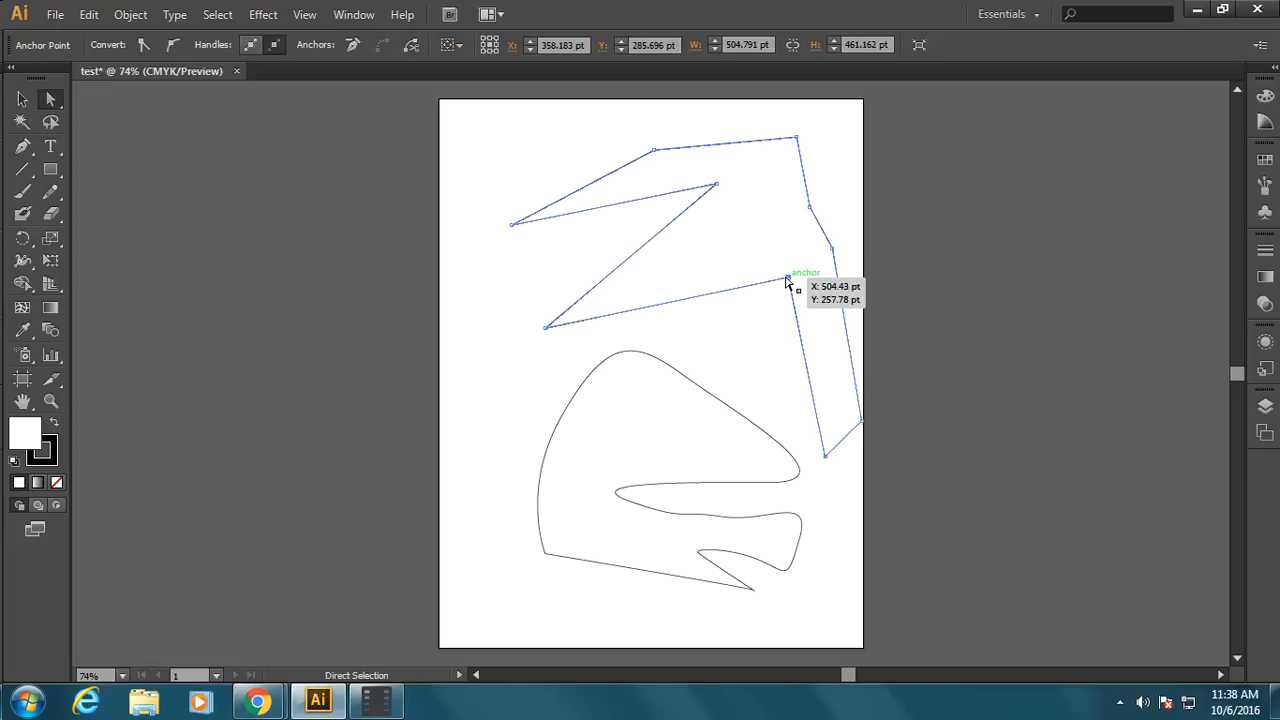
# Reshape the curved shape by adjusting its direction handles and moving its lowest corner point to the left
pyautogui.click(728, 410)
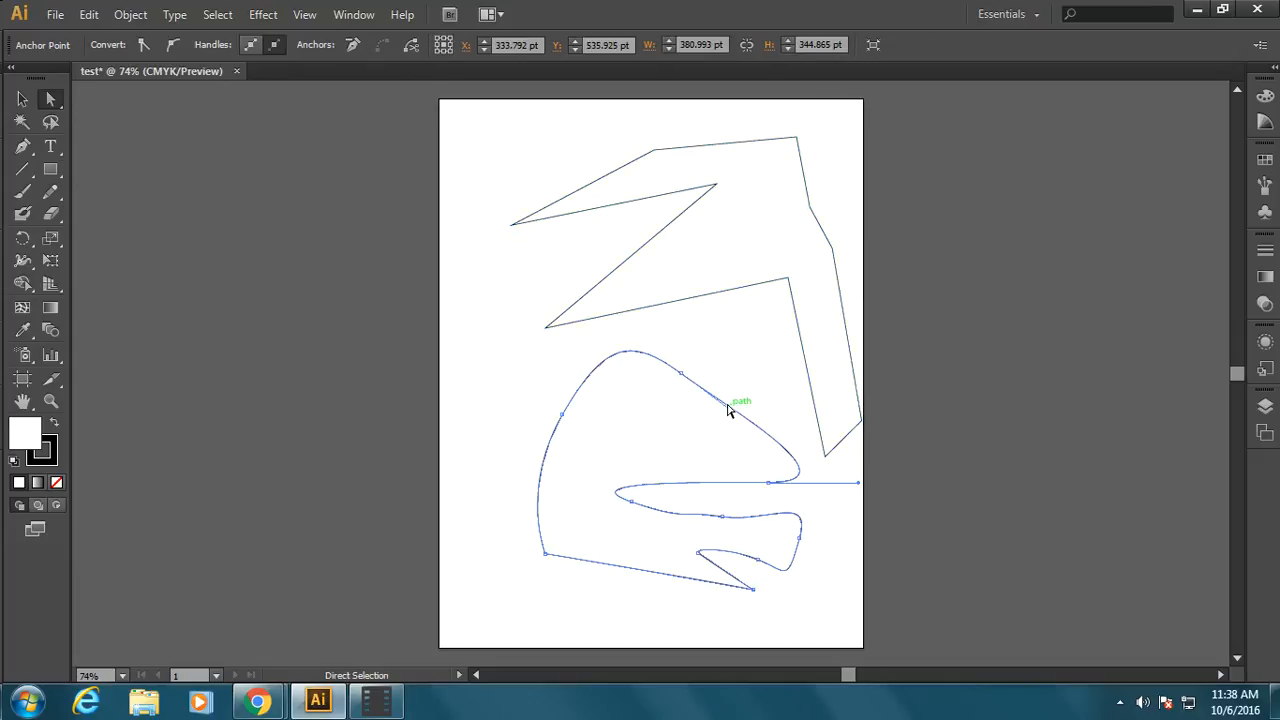
pyautogui.moveTo(857, 485); pyautogui.dragTo(689, 331)
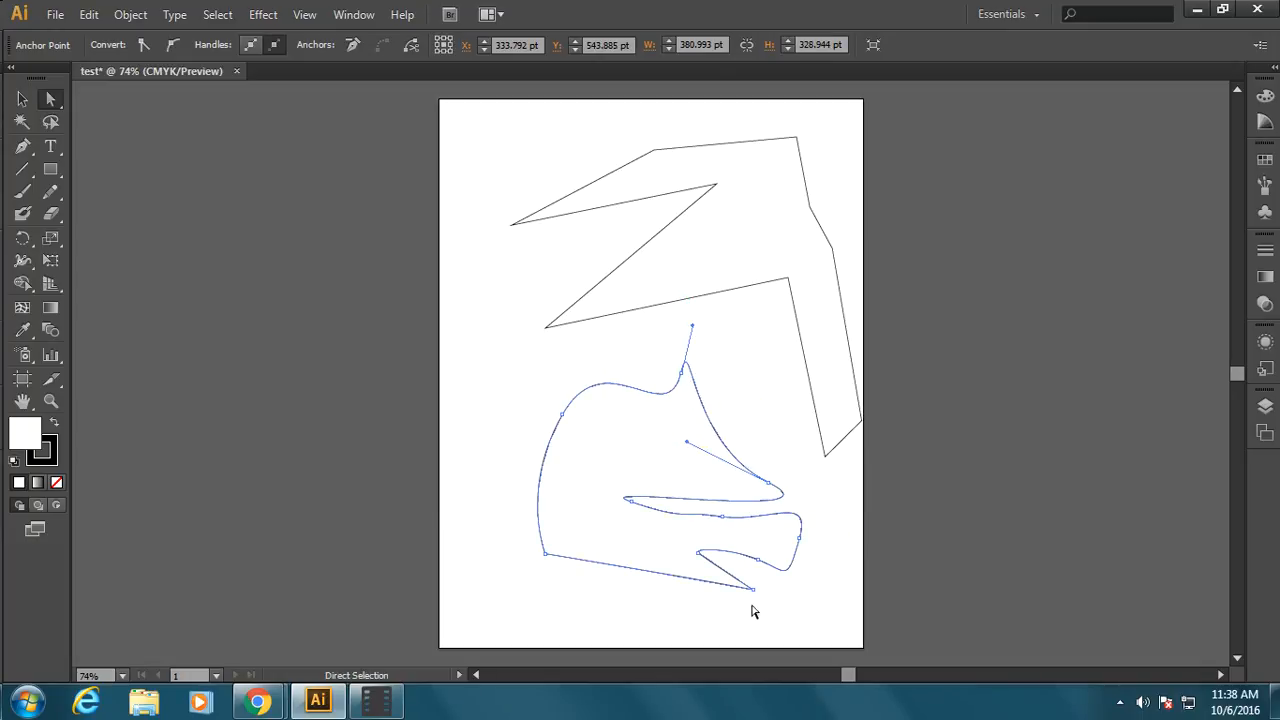
pyautogui.moveTo(752, 589); pyautogui.dragTo(615, 602)
pyautogui.moveTo(702, 558); pyautogui.dragTo(754, 606)
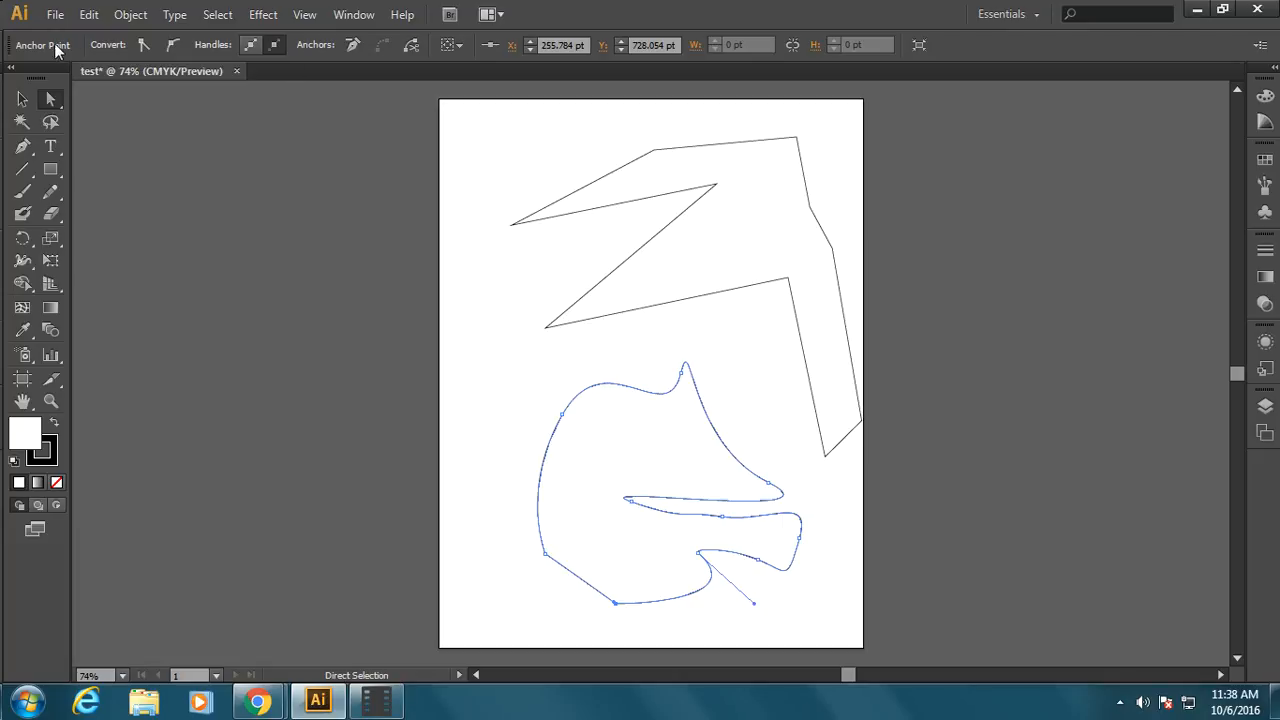
# Move the whole jagged shape toward the artboard's upper-left corner with the Selection tool
pyautogui.click(20, 104)
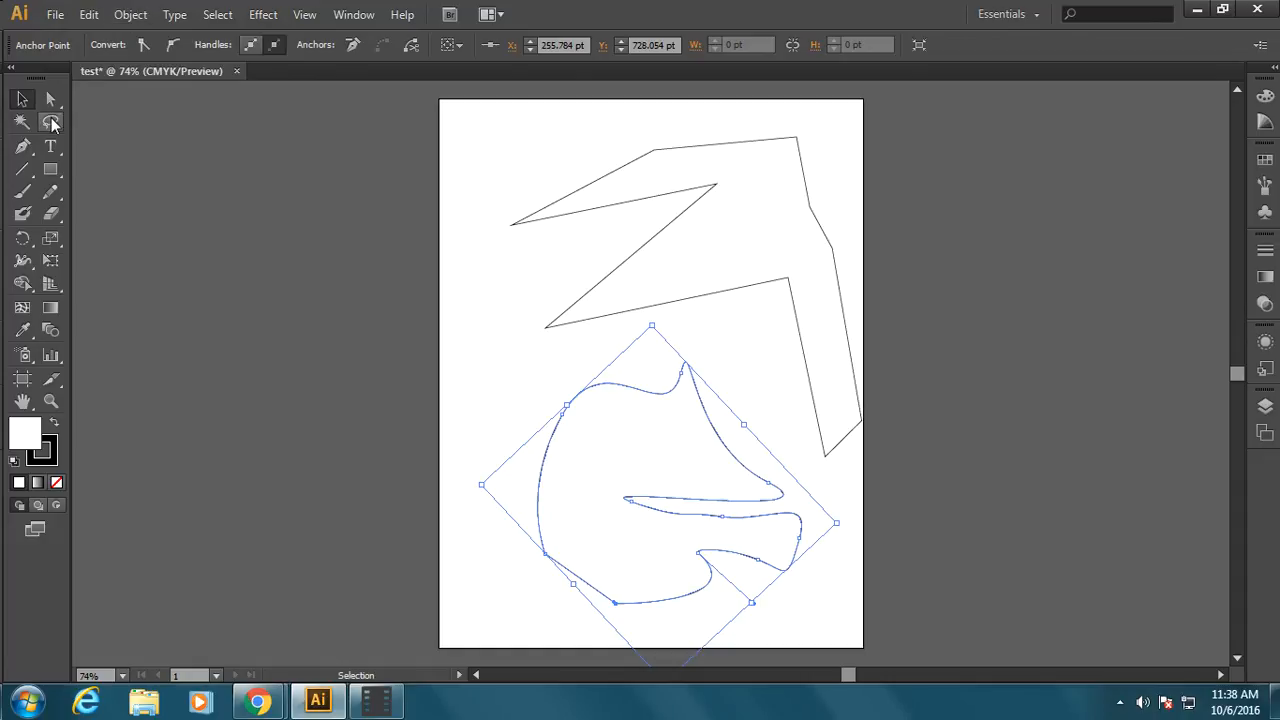
pyautogui.click(22, 100)
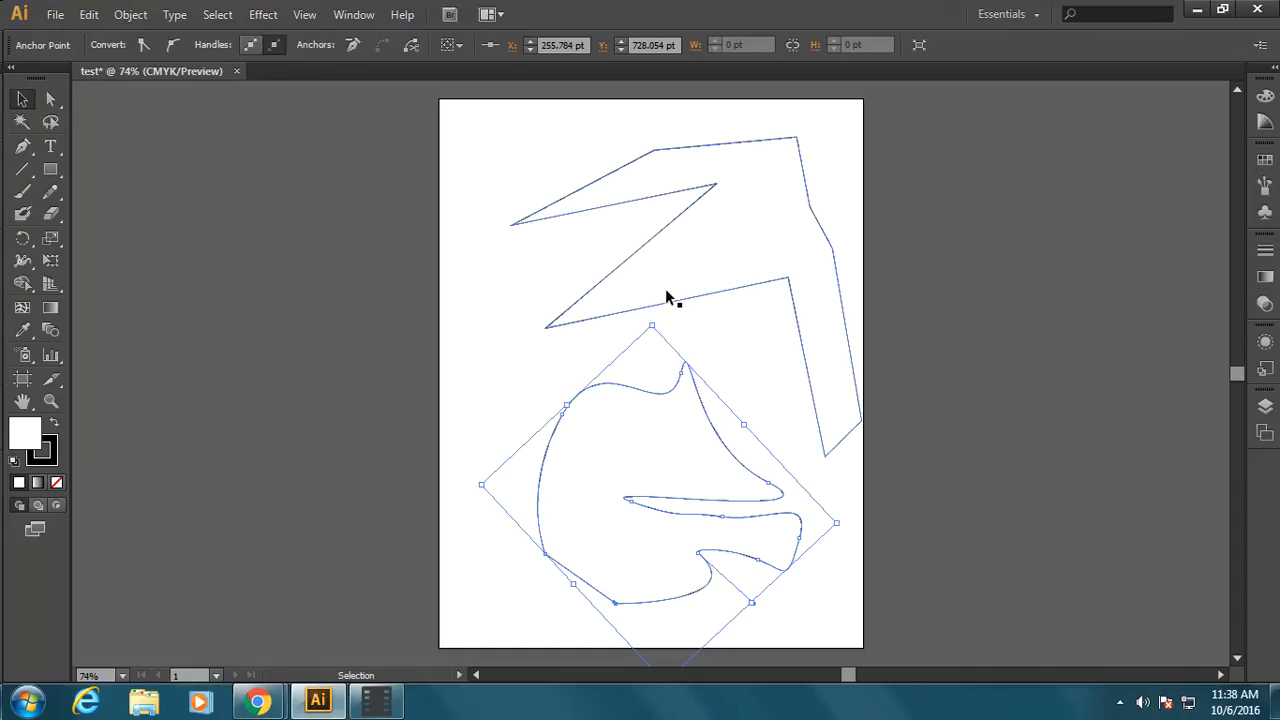
pyautogui.click(682, 240)
pyautogui.moveTo(728, 241); pyautogui.dragTo(681, 230)
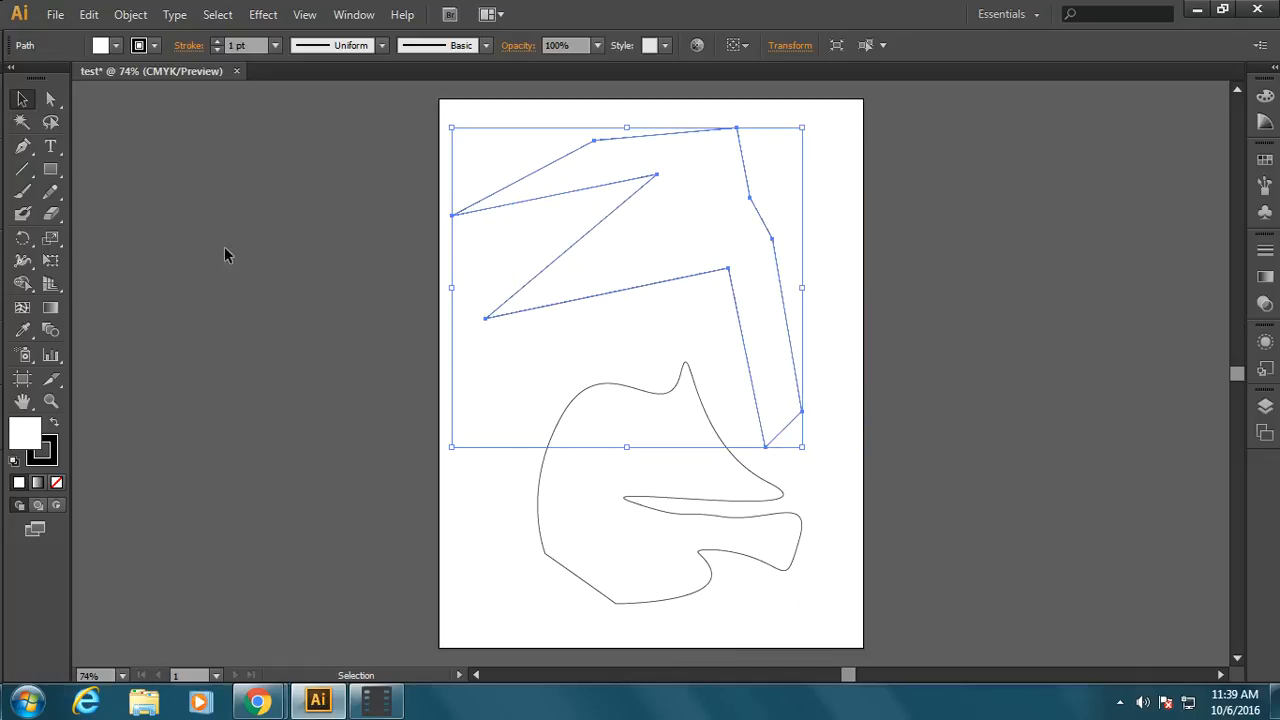
# Cut the jagged shape in two with the Knife tool along a wavy diagonal from its upper-right corner to its lower-left edge
pyautogui.click(54, 215)
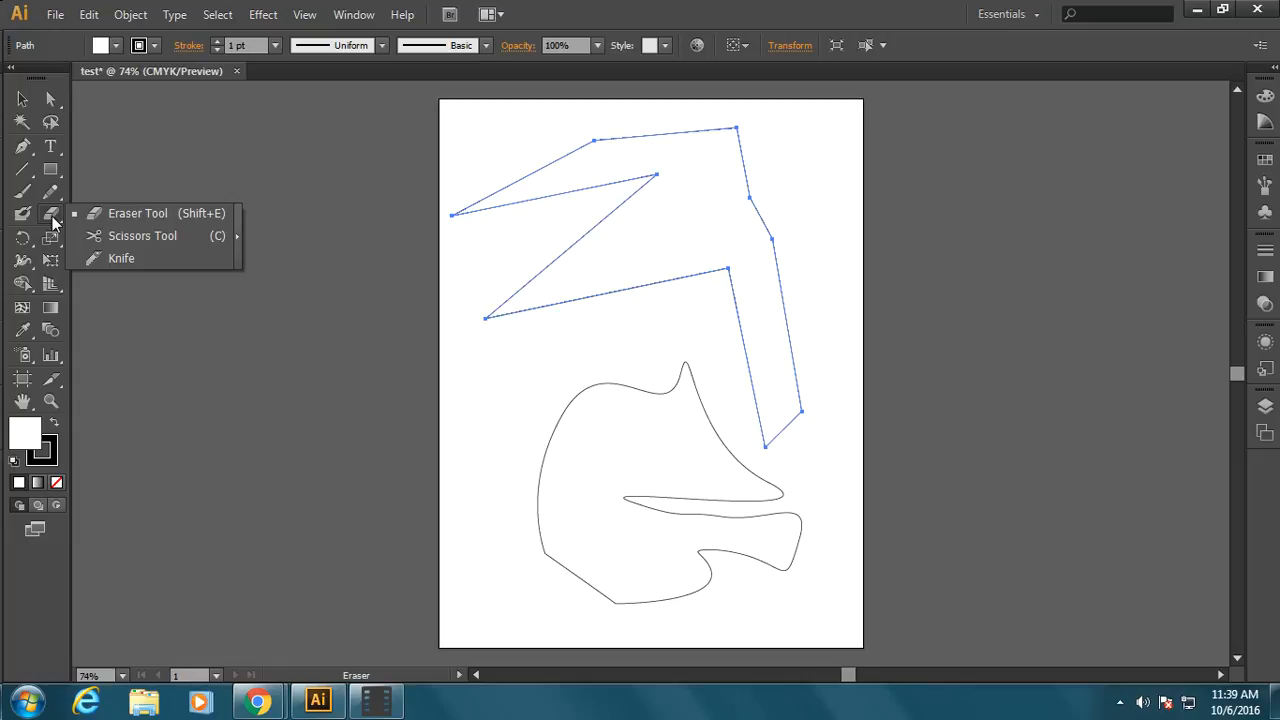
pyautogui.click(122, 258)
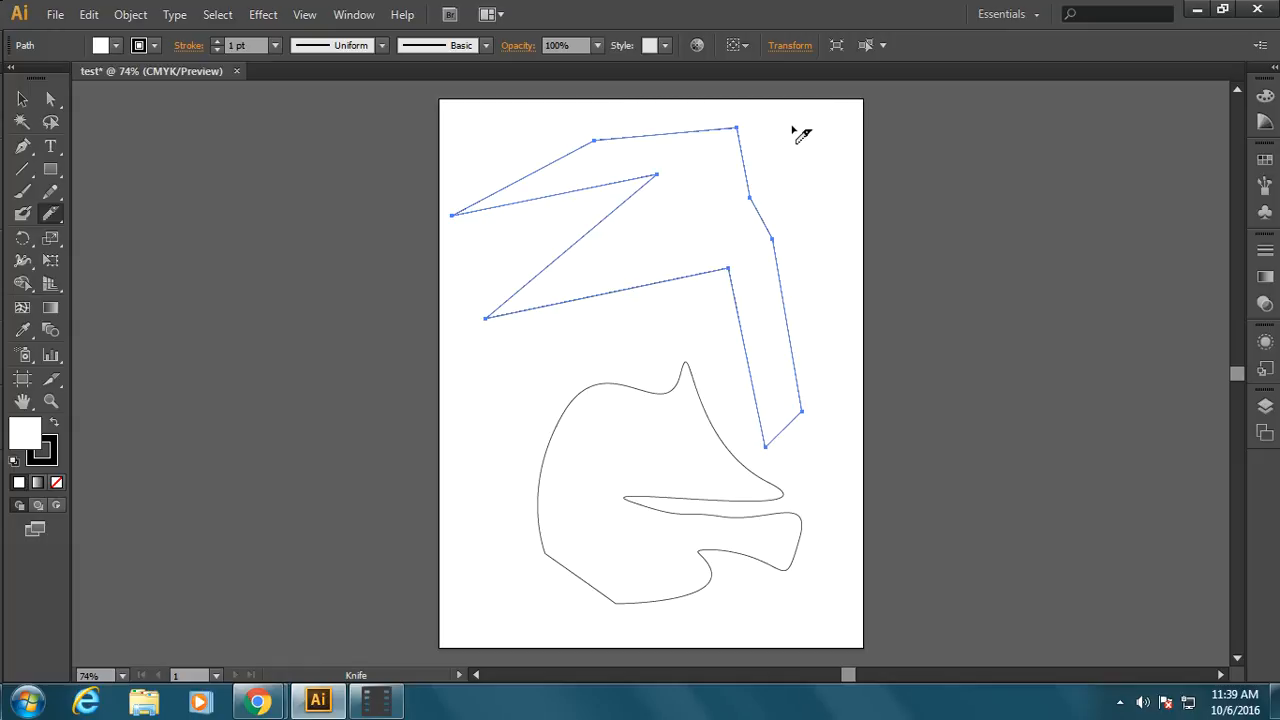
pyautogui.moveTo(794, 127)
pyautogui.mouseDown()
pyautogui.moveTo(717, 158)
pyautogui.moveTo(677, 240)
pyautogui.moveTo(575, 284)
pyautogui.moveTo(480, 364)
pyautogui.mouseUp()
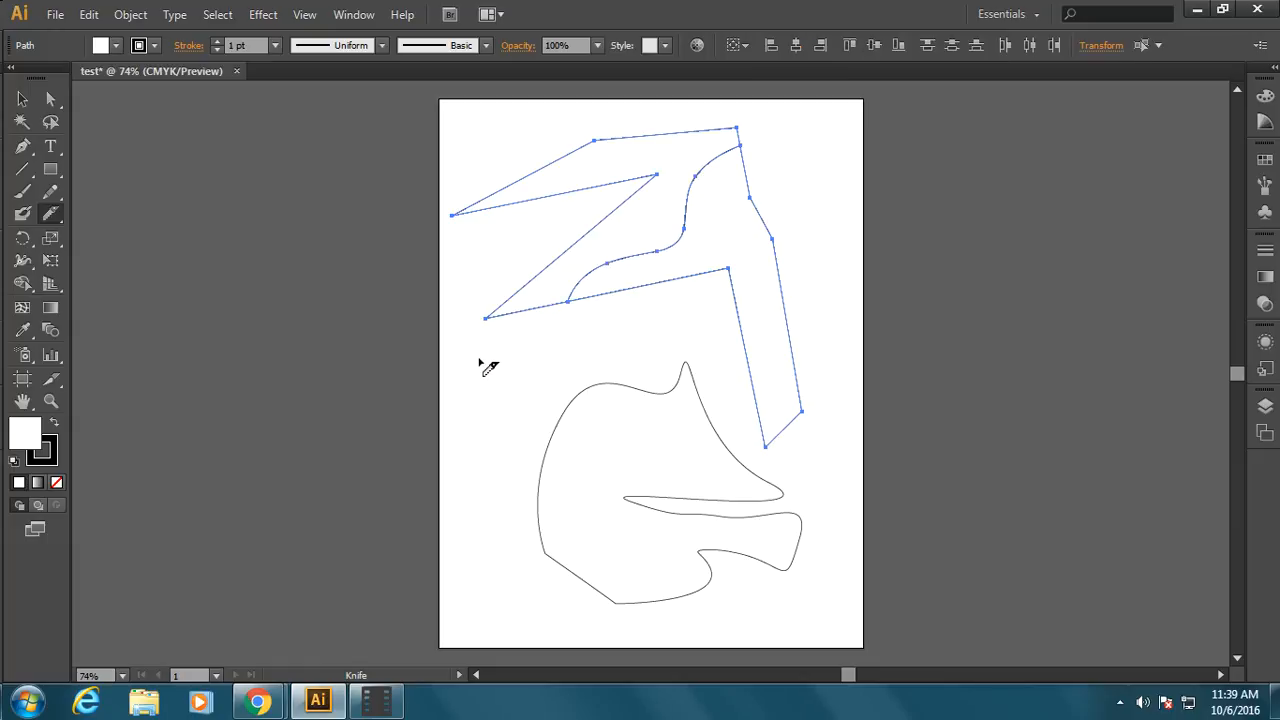
# Separate the two cut pieces of the jagged shape, moving one up-left and the other down-right
pyautogui.click(22, 100)
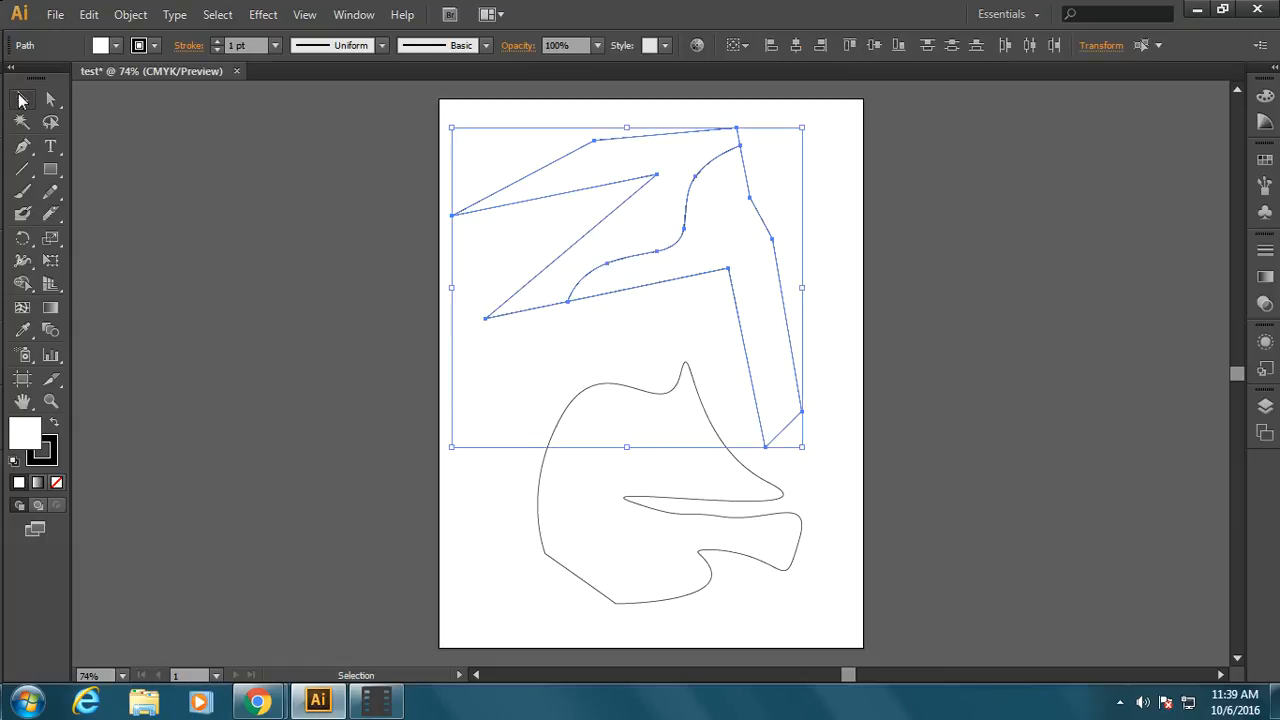
pyautogui.click(408, 138)
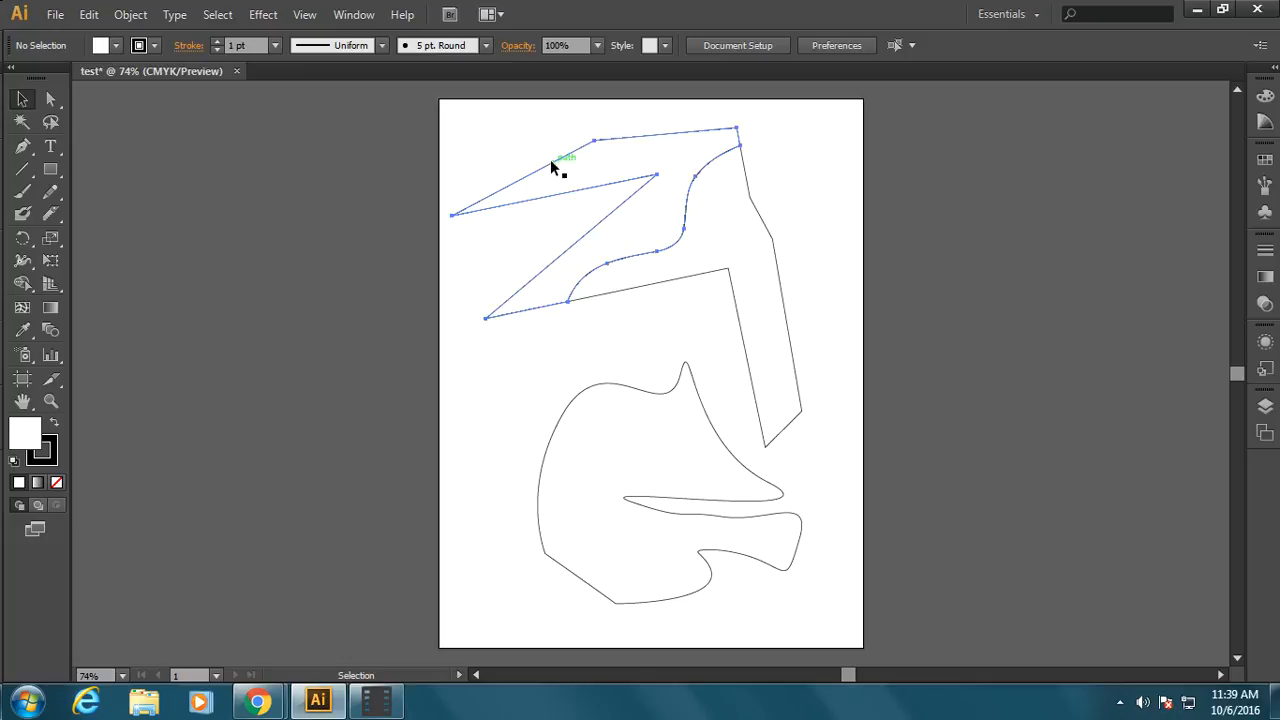
pyautogui.moveTo(556, 159); pyautogui.dragTo(543, 144)
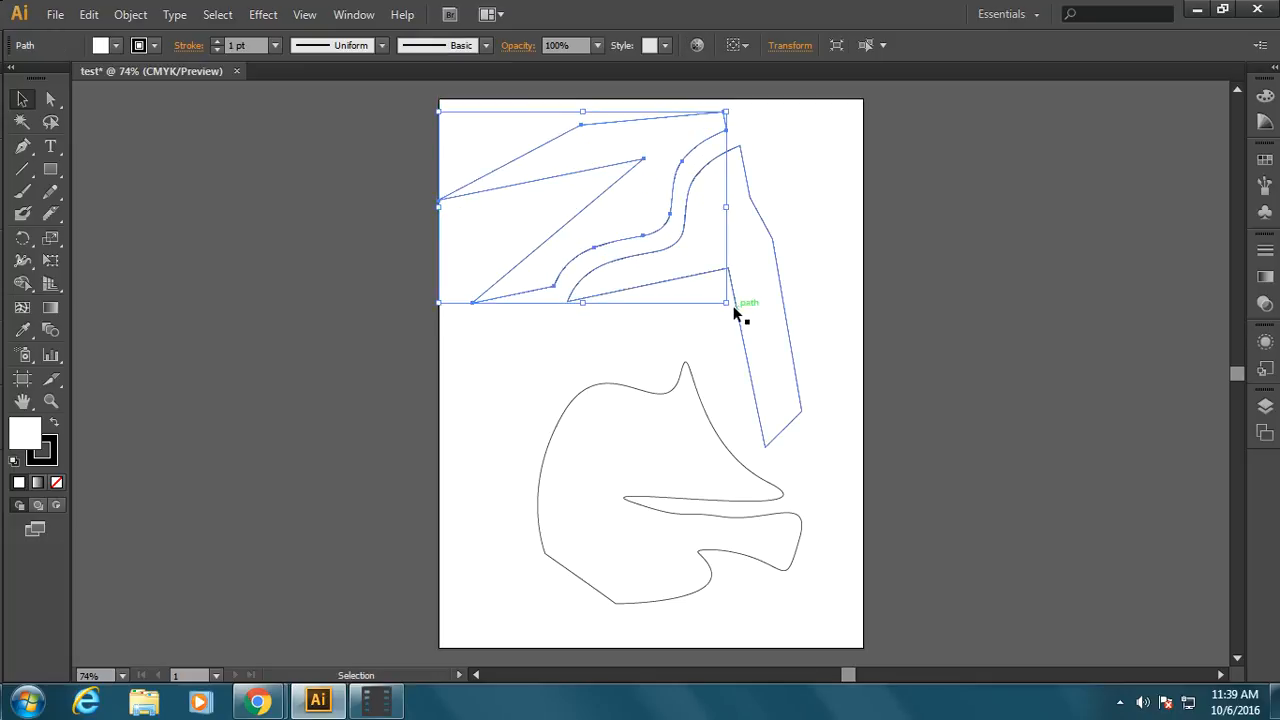
pyautogui.moveTo(735, 313); pyautogui.dragTo(752, 338)
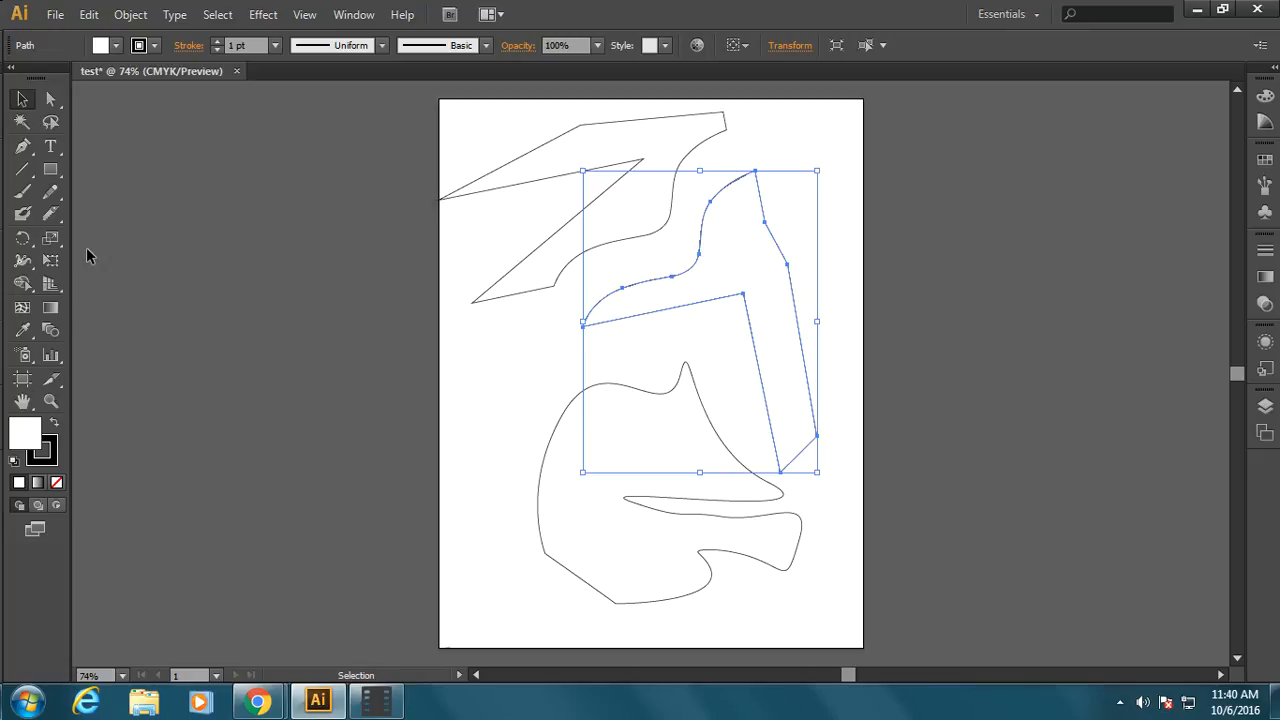
# Cut the curved shape in two with the Knife tool along a wavy vertical line through its left part
pyautogui.click(48, 214)
pyautogui.click(14, 102)
pyautogui.click(552, 561)
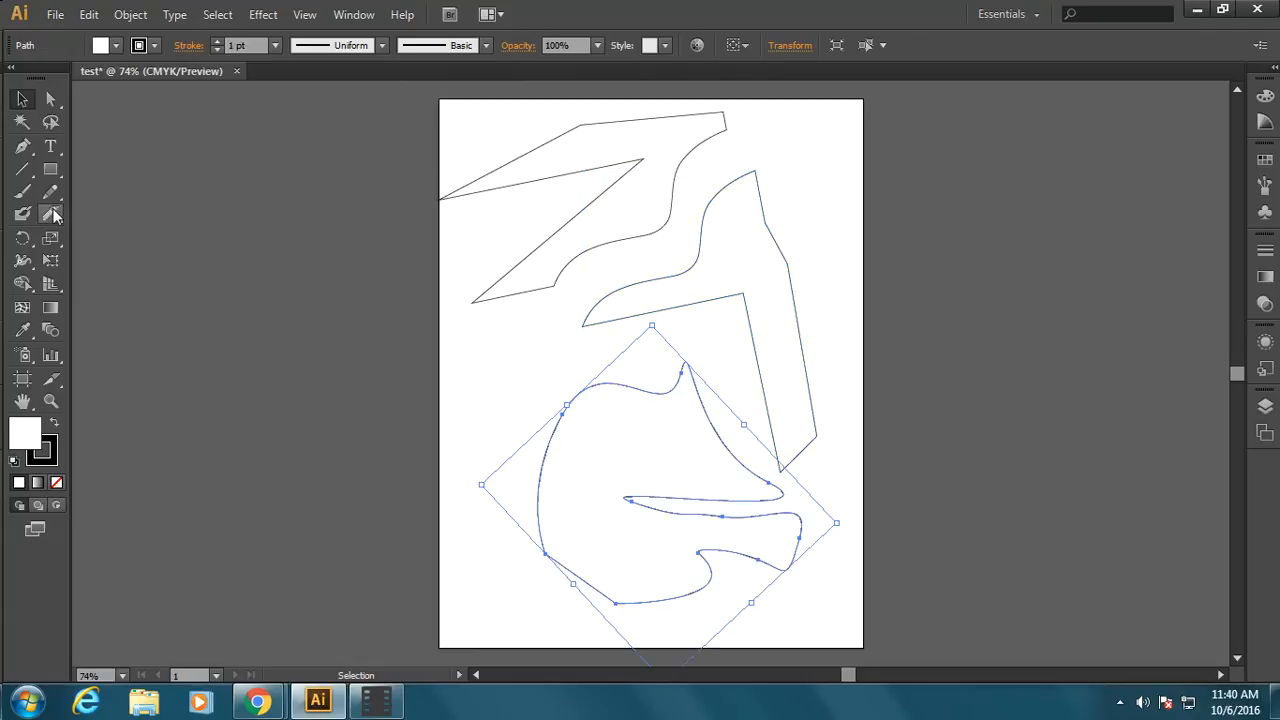
pyautogui.click(53, 214)
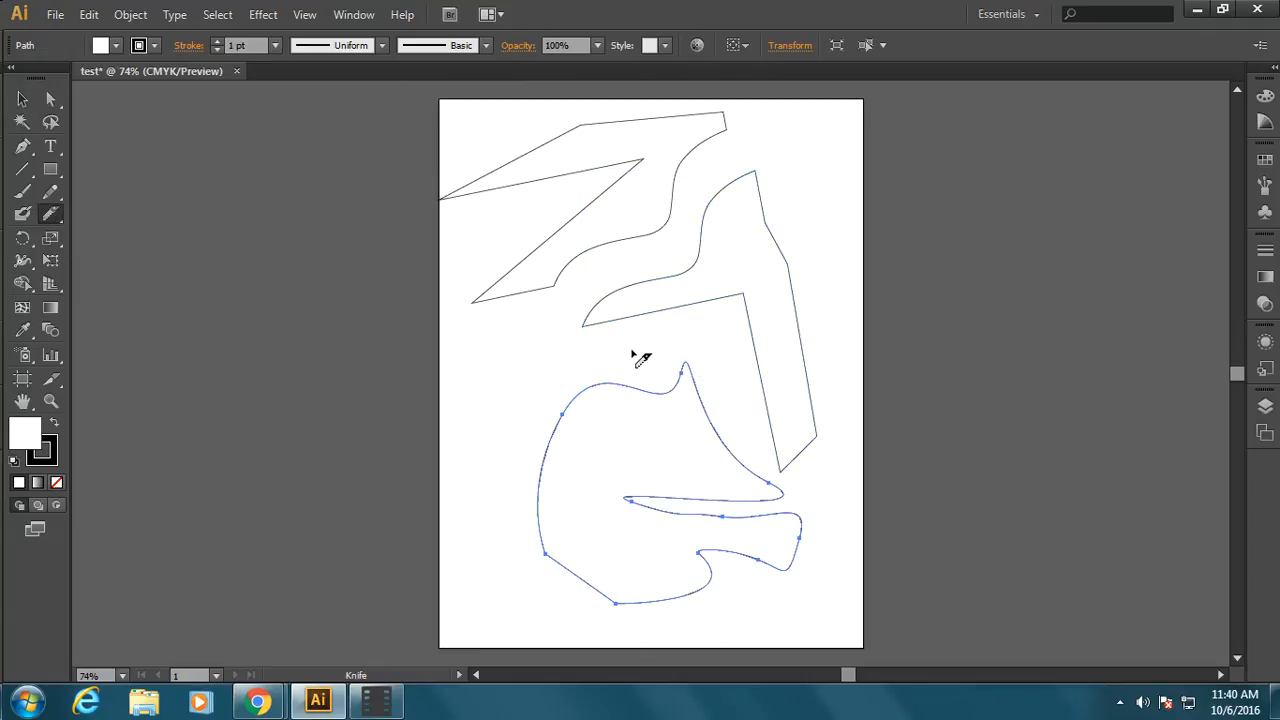
pyautogui.moveTo(632, 353)
pyautogui.mouseDown()
pyautogui.moveTo(636, 401)
pyautogui.moveTo(581, 442)
pyautogui.moveTo(587, 534)
pyautogui.moveTo(655, 601)
pyautogui.moveTo(720, 615)
pyautogui.mouseUp()
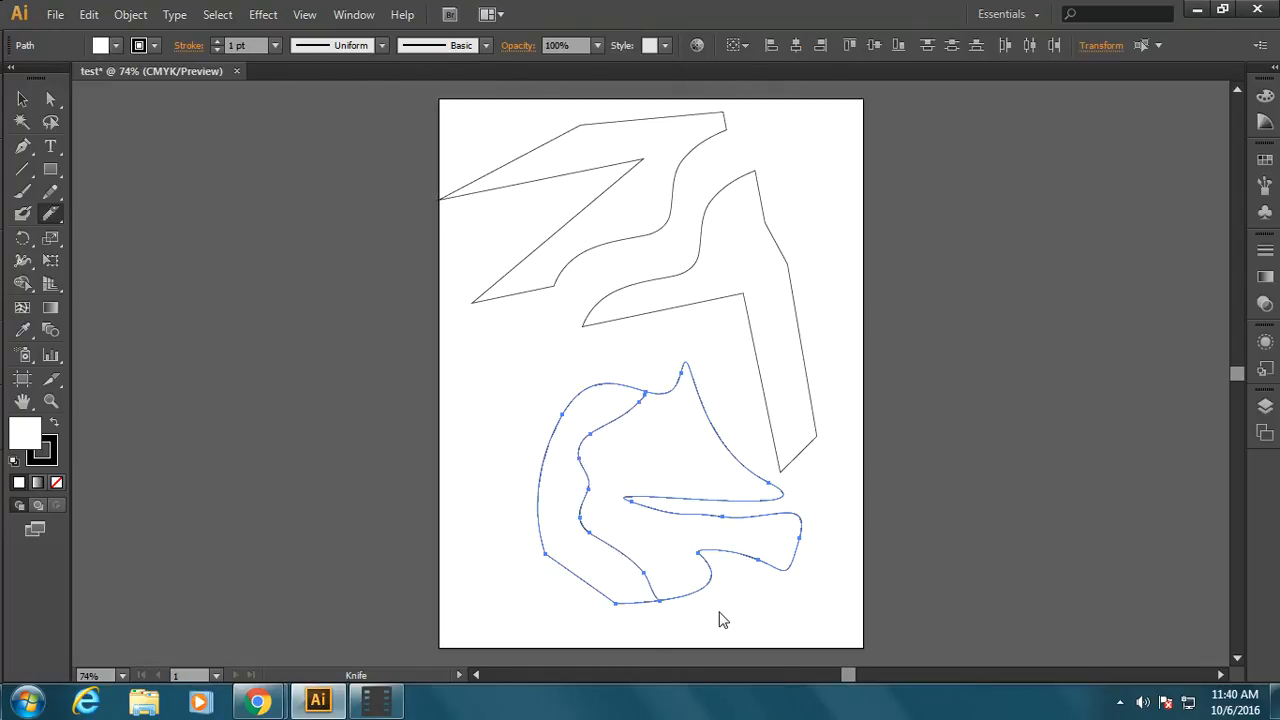
# Shift both pieces of the curved shape left, and pull the left piece away from the right one
pyautogui.click(21, 101)
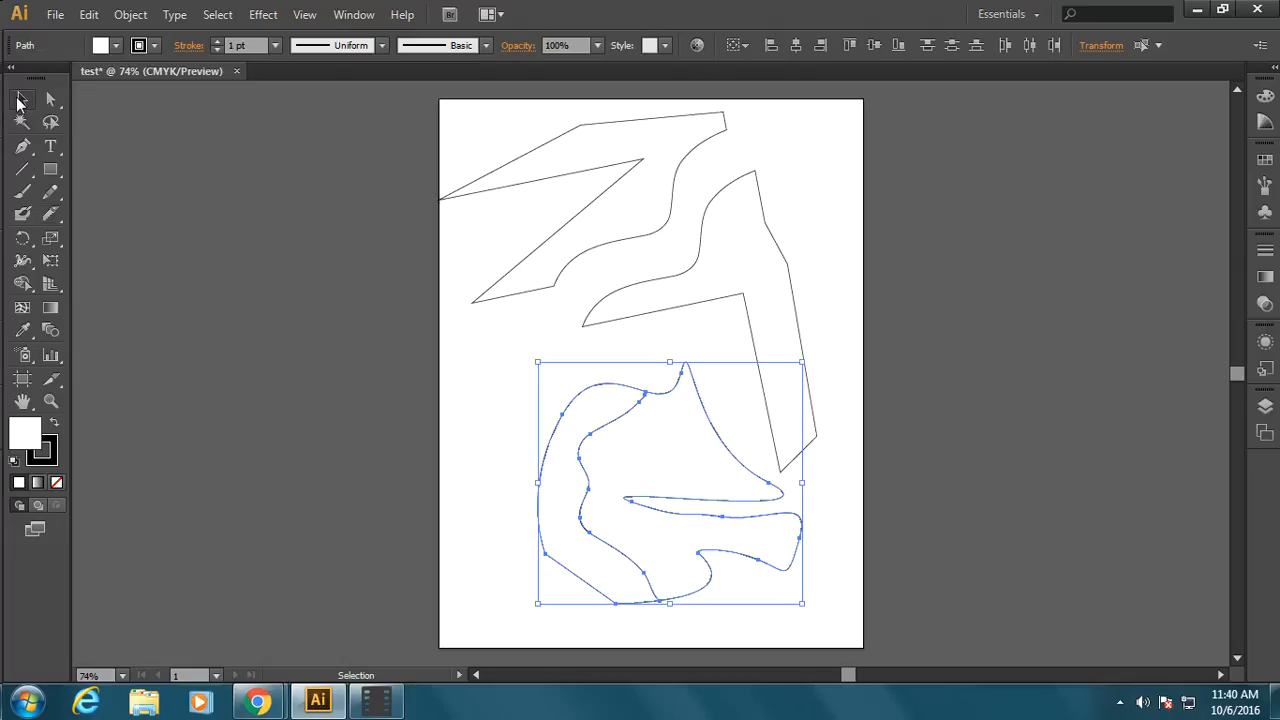
pyautogui.moveTo(566, 511); pyautogui.dragTo(542, 521)
pyautogui.click(462, 437)
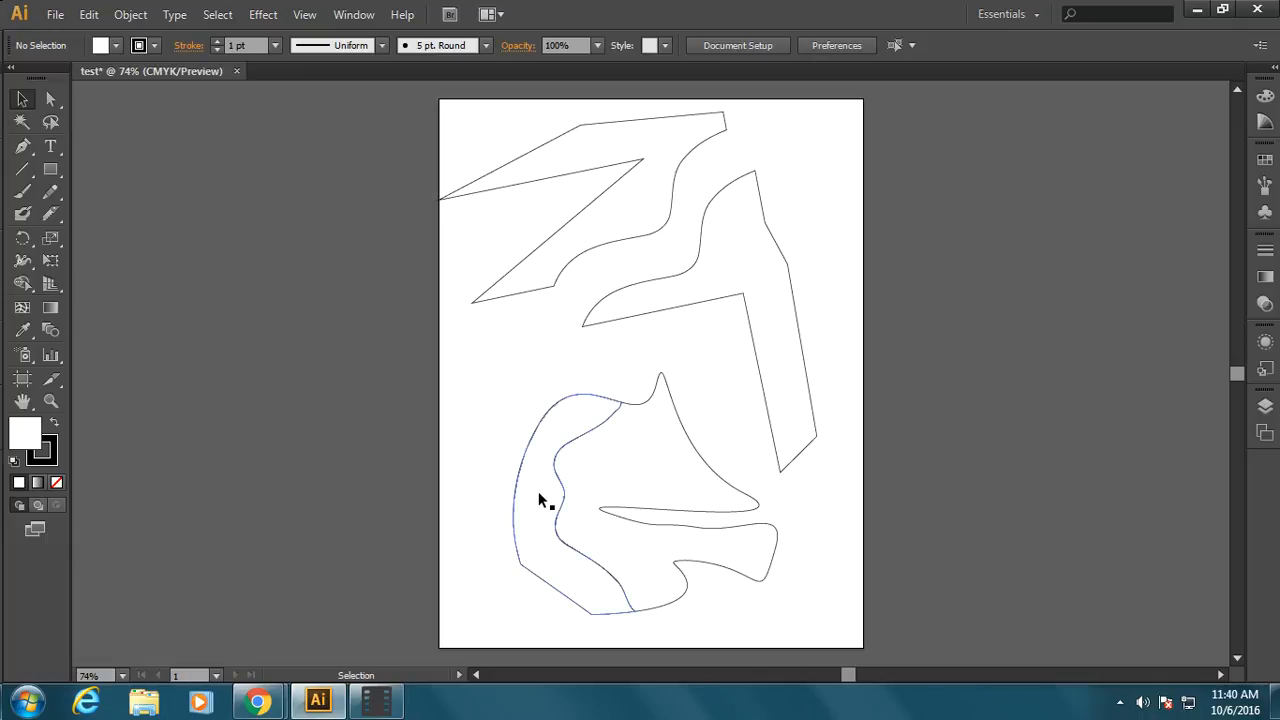
pyautogui.moveTo(538, 502); pyautogui.dragTo(501, 481)
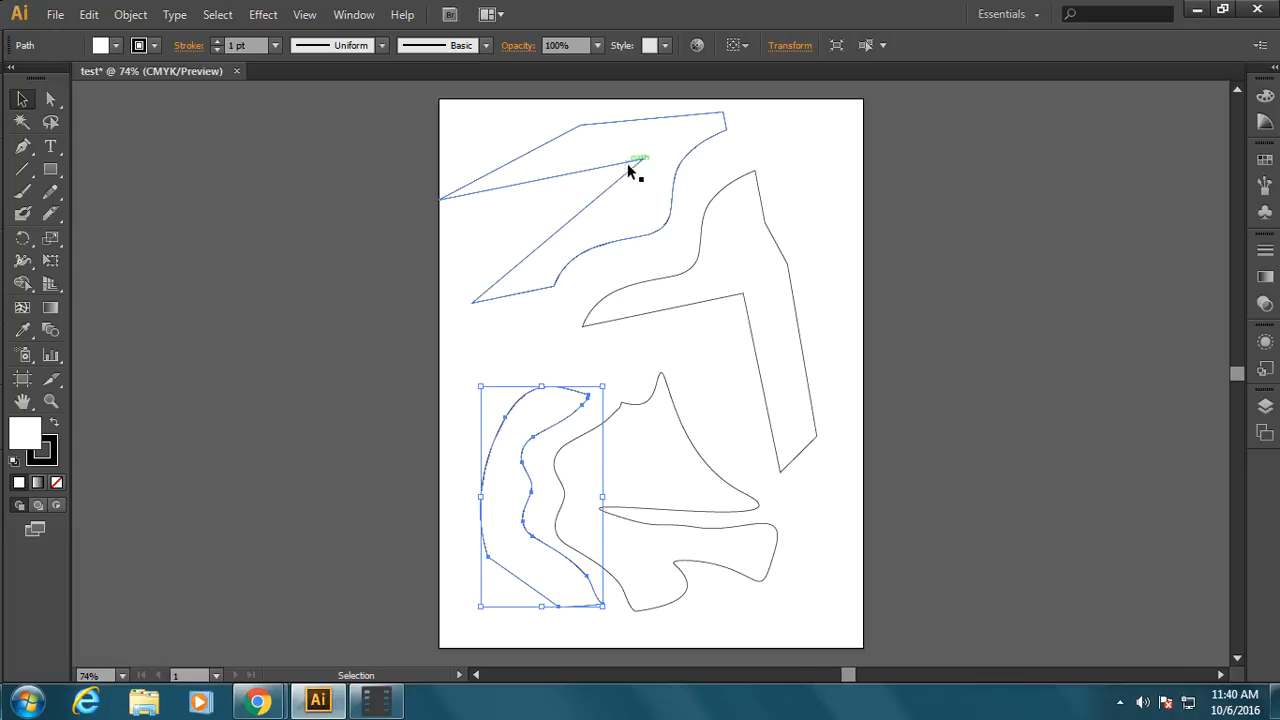
# Fill the left piece of the curved shape with a pink color using the Color Picker
pyautogui.doubleClick(27, 441)
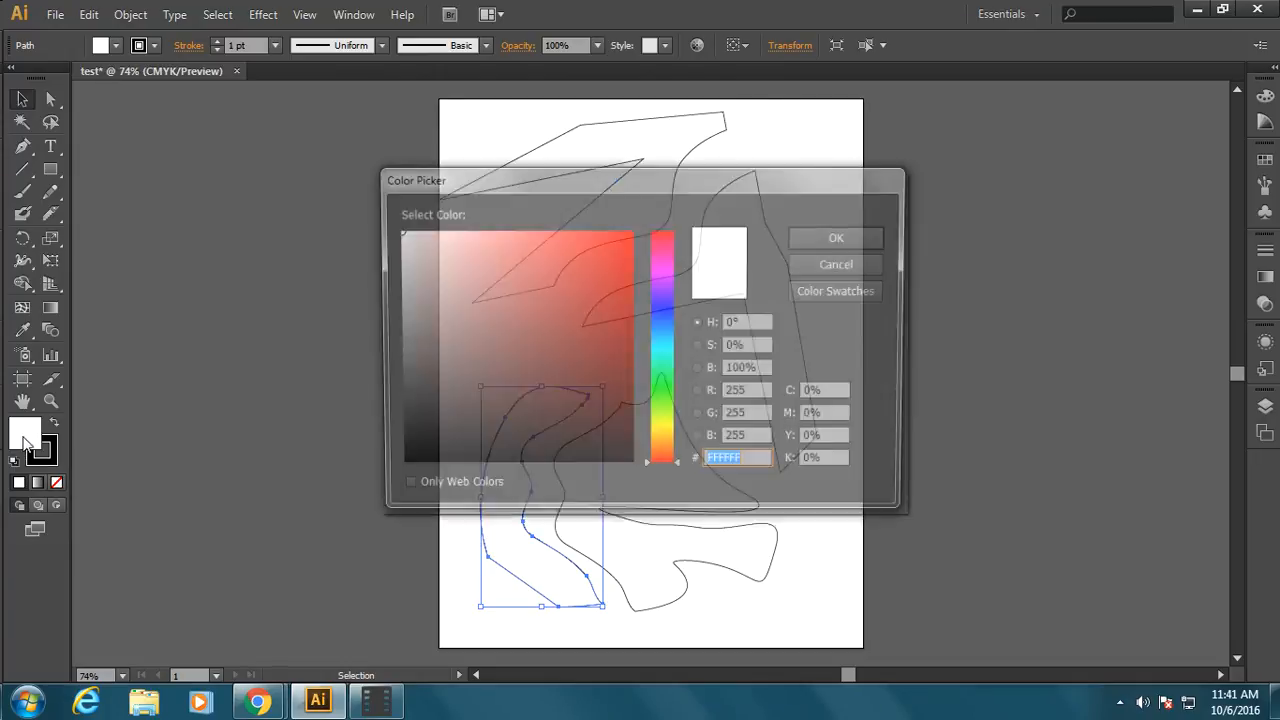
pyautogui.click(605, 283)
pyautogui.click(590, 358)
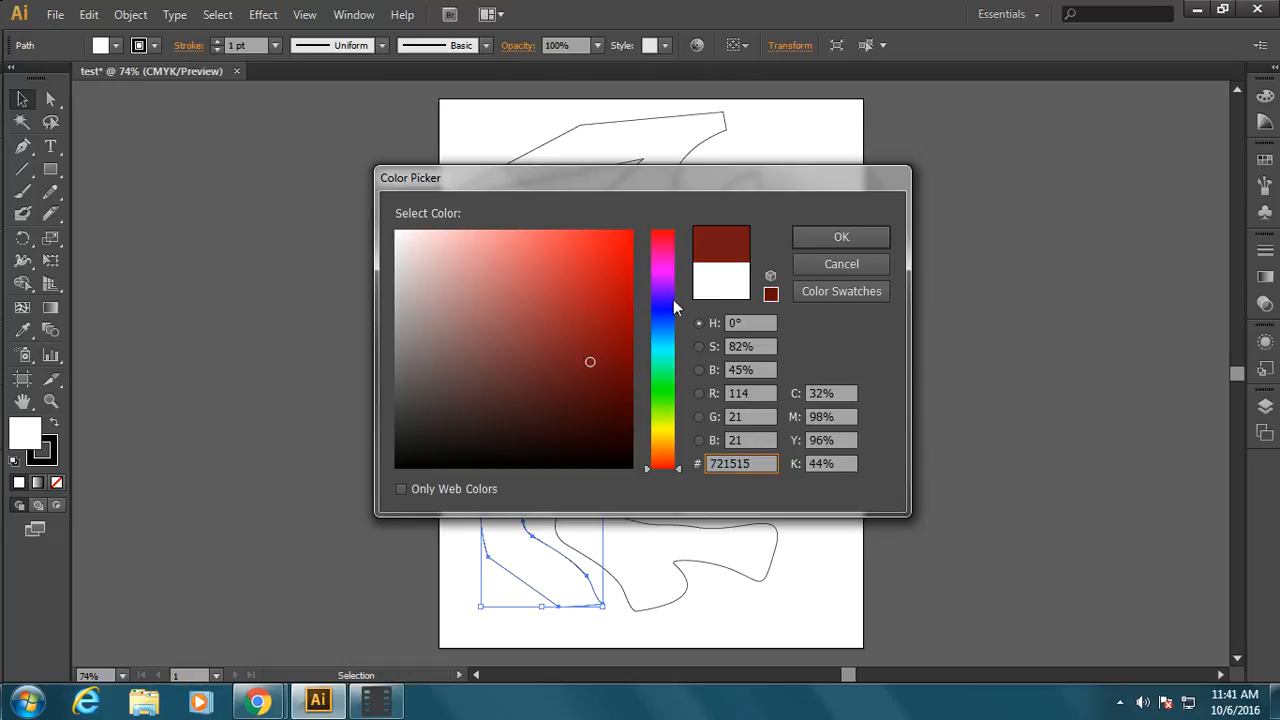
pyautogui.click(664, 264)
pyautogui.click(604, 254)
pyautogui.click(856, 238)
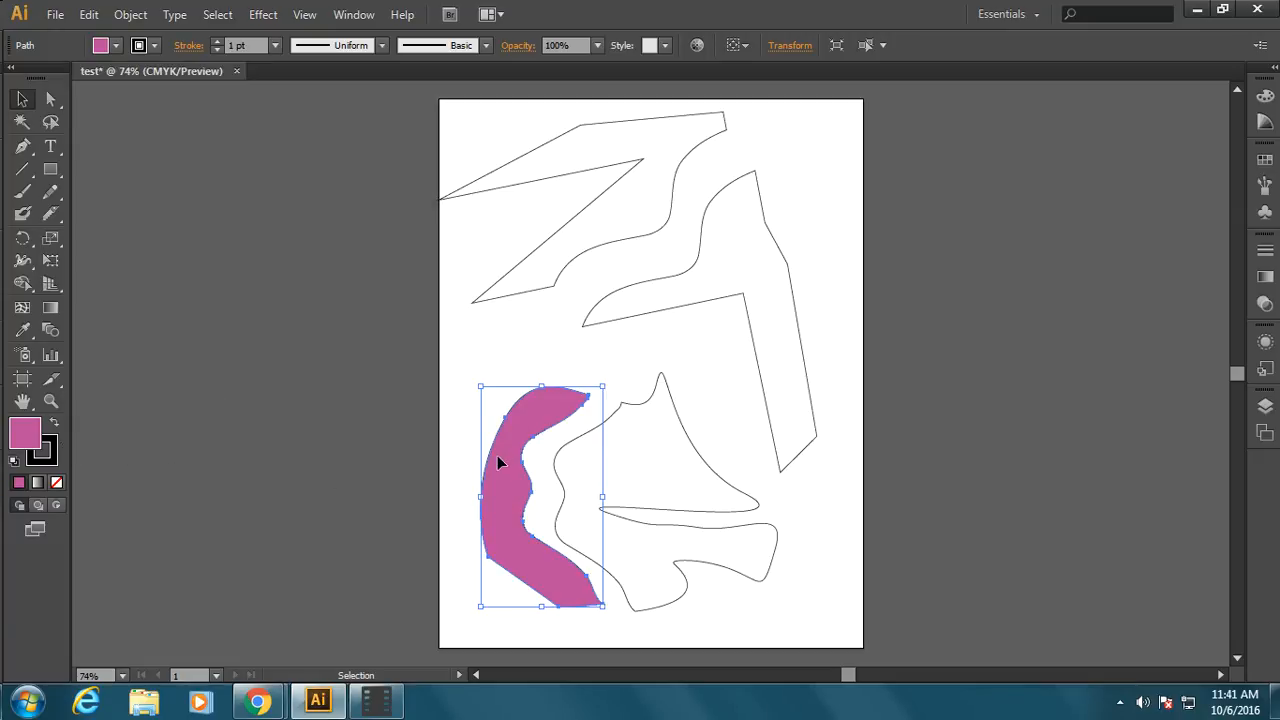
# Try several fill swatches on the left curved piece and set its fill to green
pyautogui.click(112, 46)
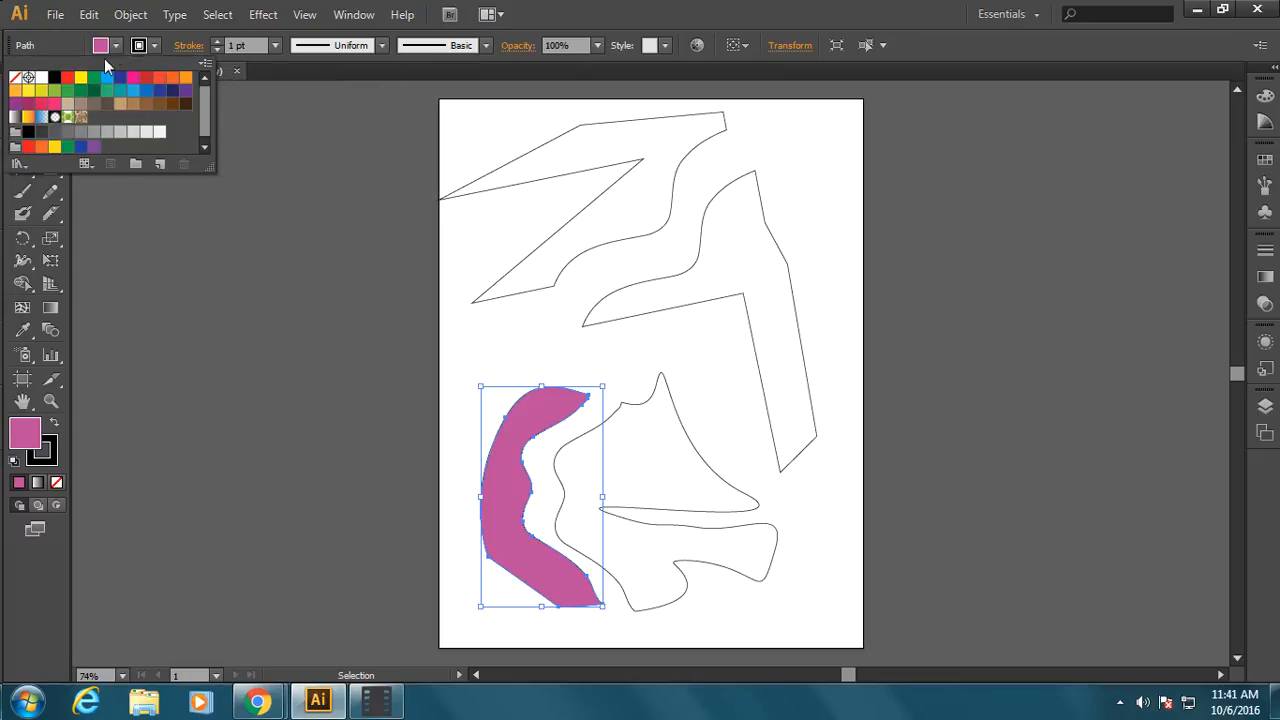
pyautogui.click(107, 78)
pyautogui.click(159, 90)
pyautogui.click(67, 91)
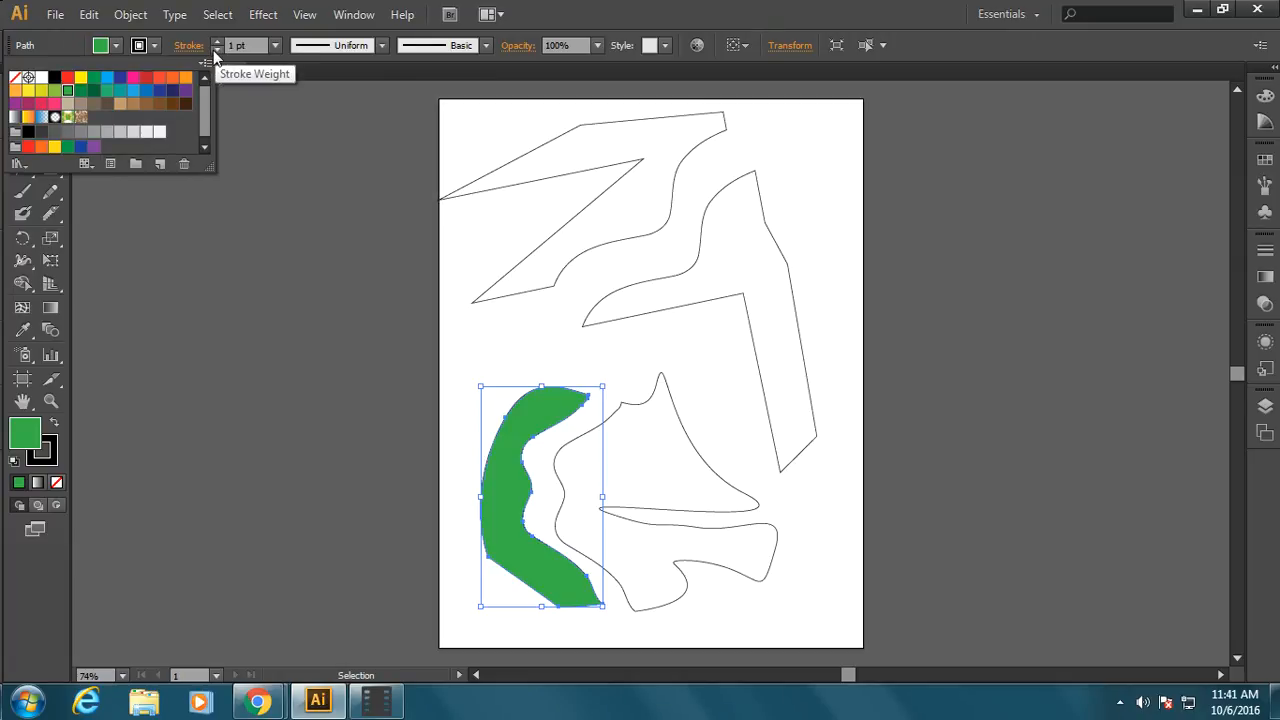
# Set the stroke weight of the green left curved piece to 10 pt
pyautogui.press('Escape')
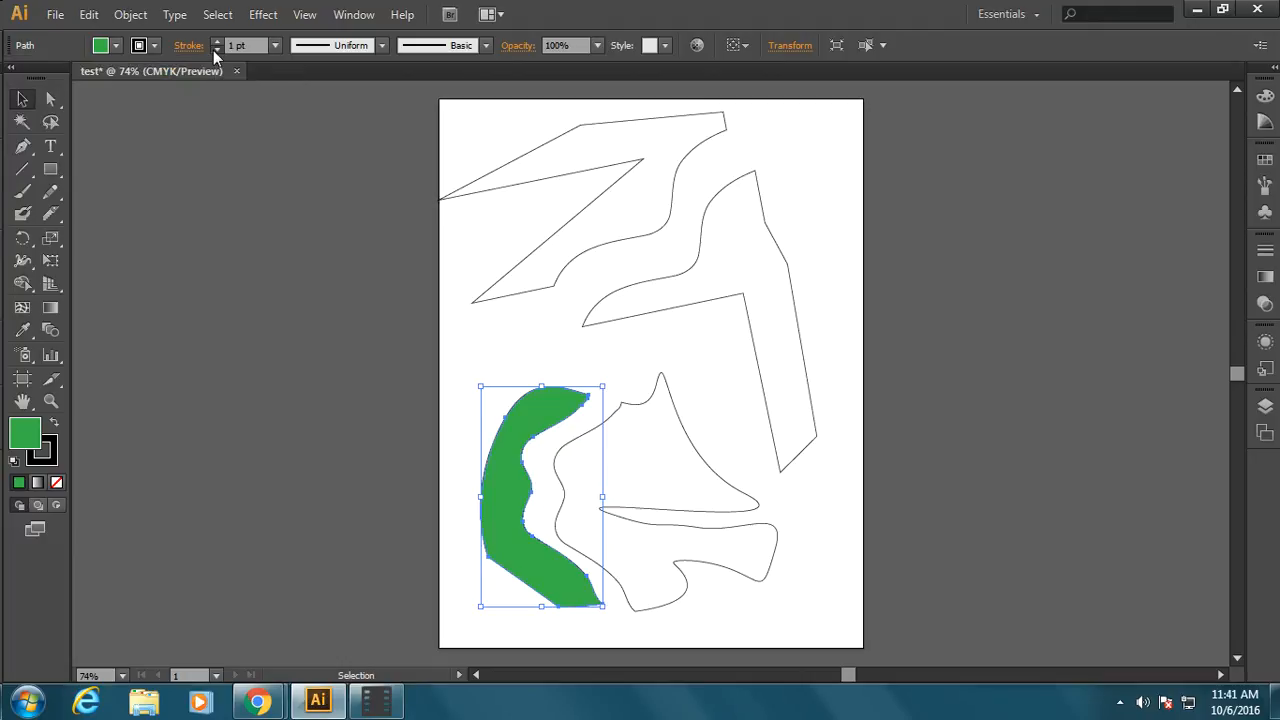
pyautogui.click(215, 51)
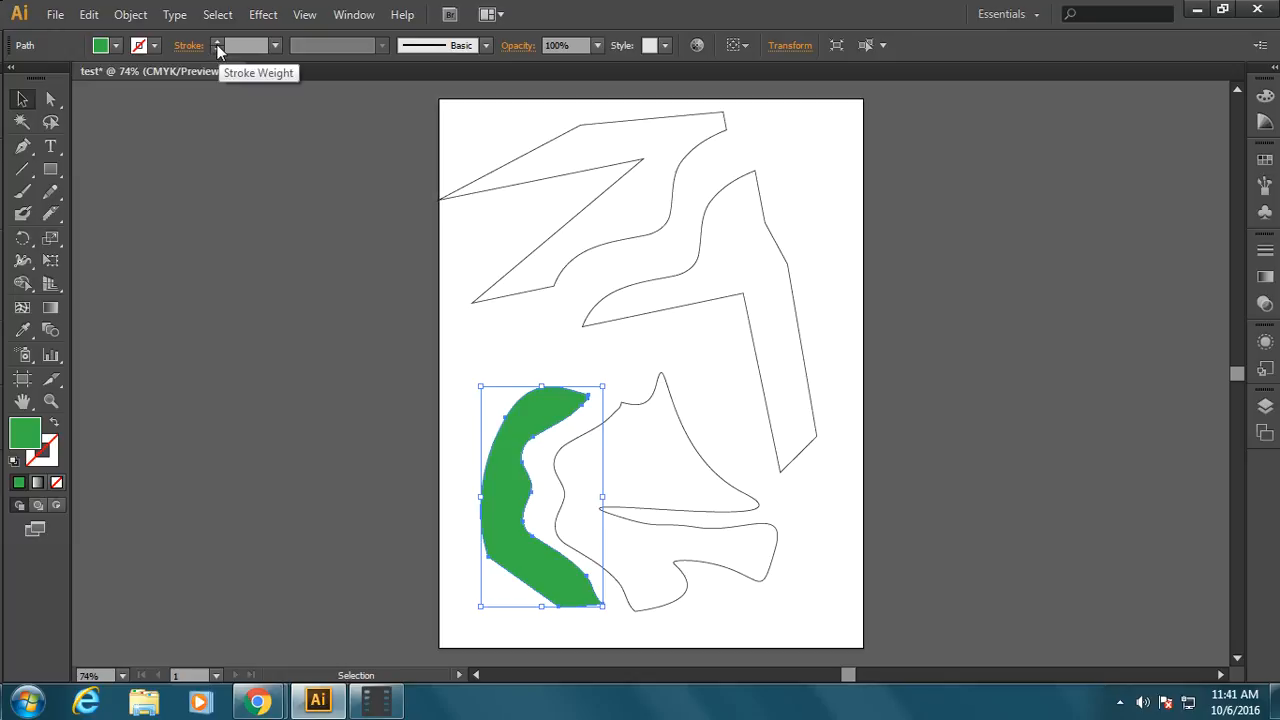
pyautogui.click(213, 41)
pyautogui.click(213, 41)
pyautogui.click(213, 41)
pyautogui.click(213, 41)
pyautogui.click(213, 41)
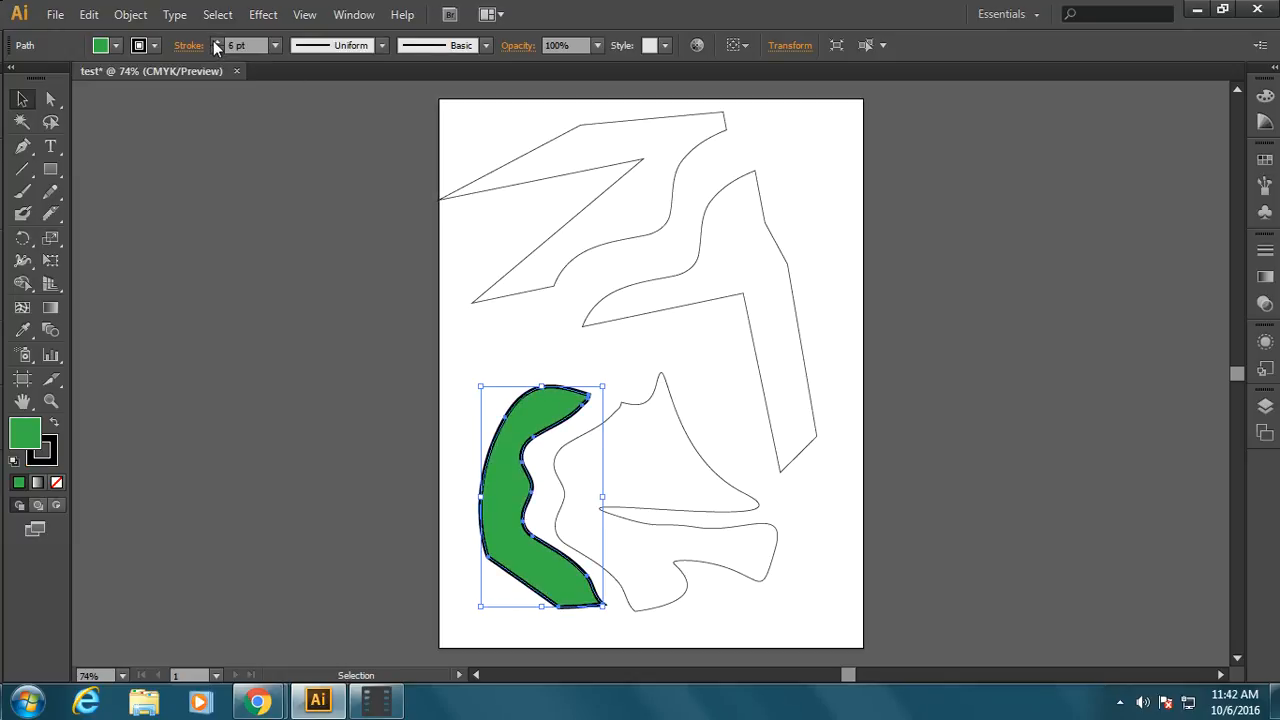
pyautogui.click(213, 41)
pyautogui.click(213, 41)
pyautogui.click(214, 41)
pyautogui.click(214, 41)
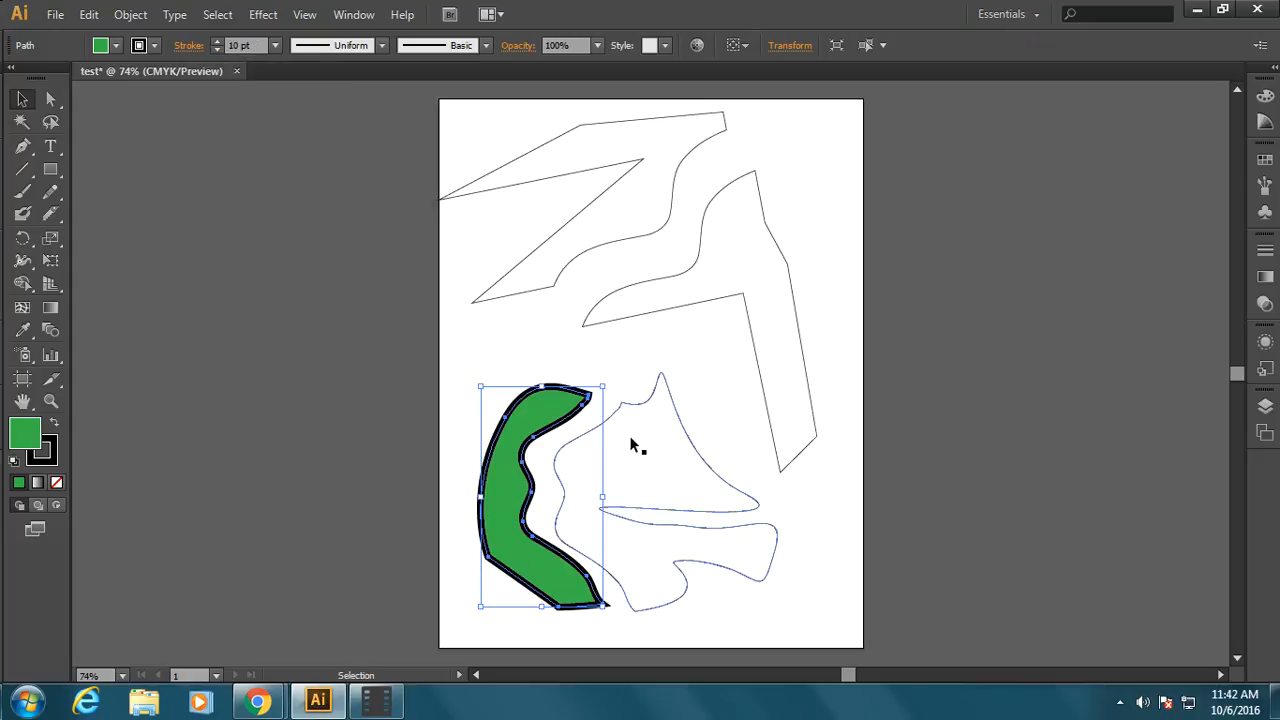
# Apply a dark brown swatch to the stroke of the left curved piece
pyautogui.click(154, 46)
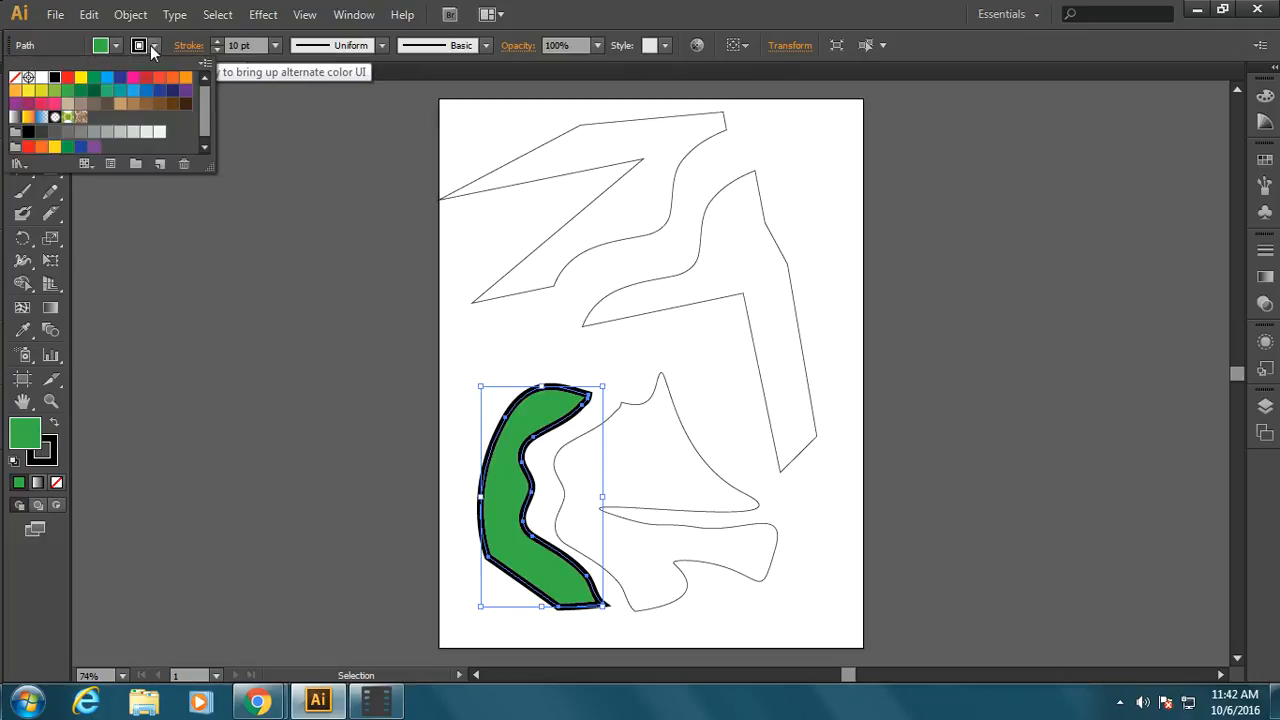
pyautogui.click(172, 103)
pyautogui.click(124, 97)
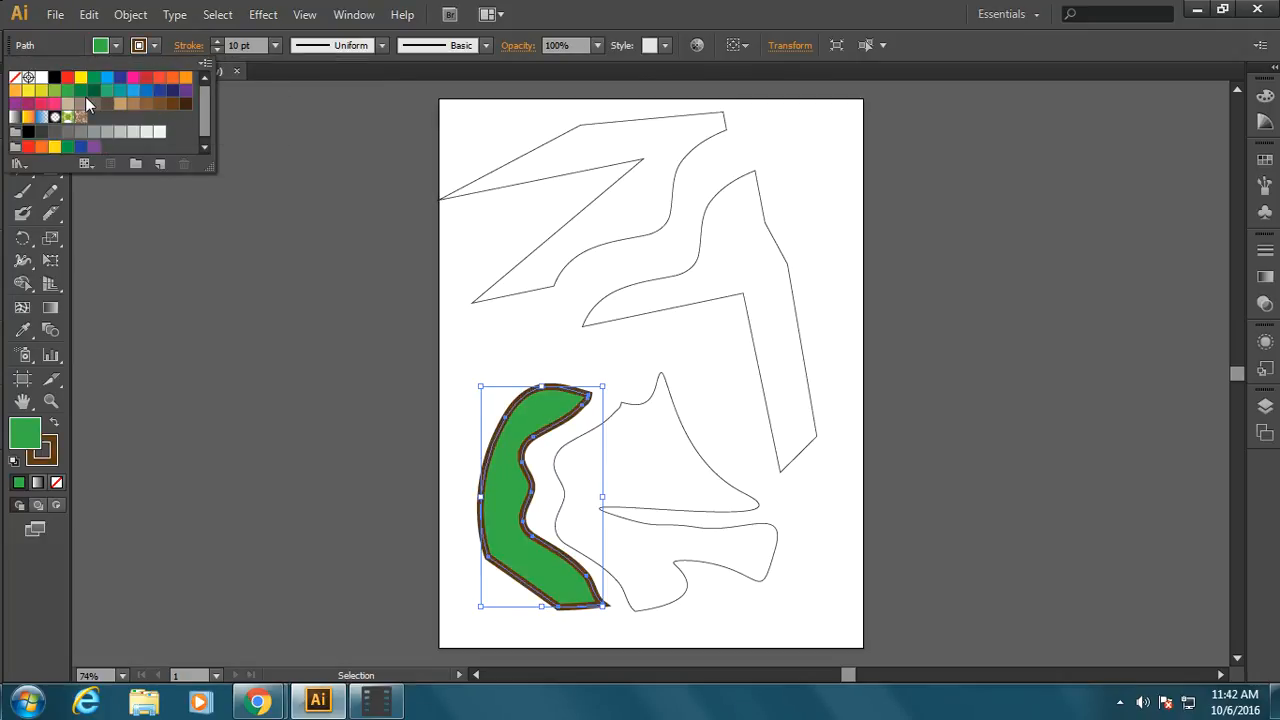
# Try several hues in the Color Picker and fill the left curved piece with orange-red B5421A
pyautogui.doubleClick(43, 465)
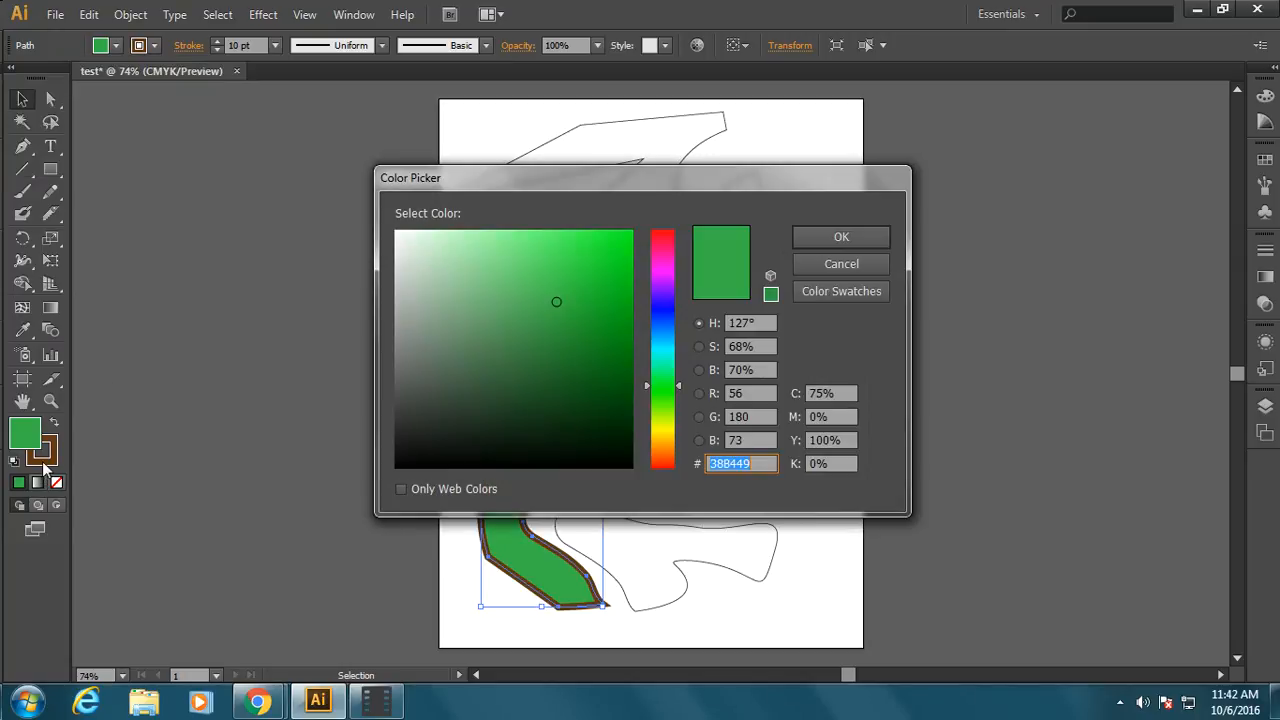
pyautogui.click(659, 316)
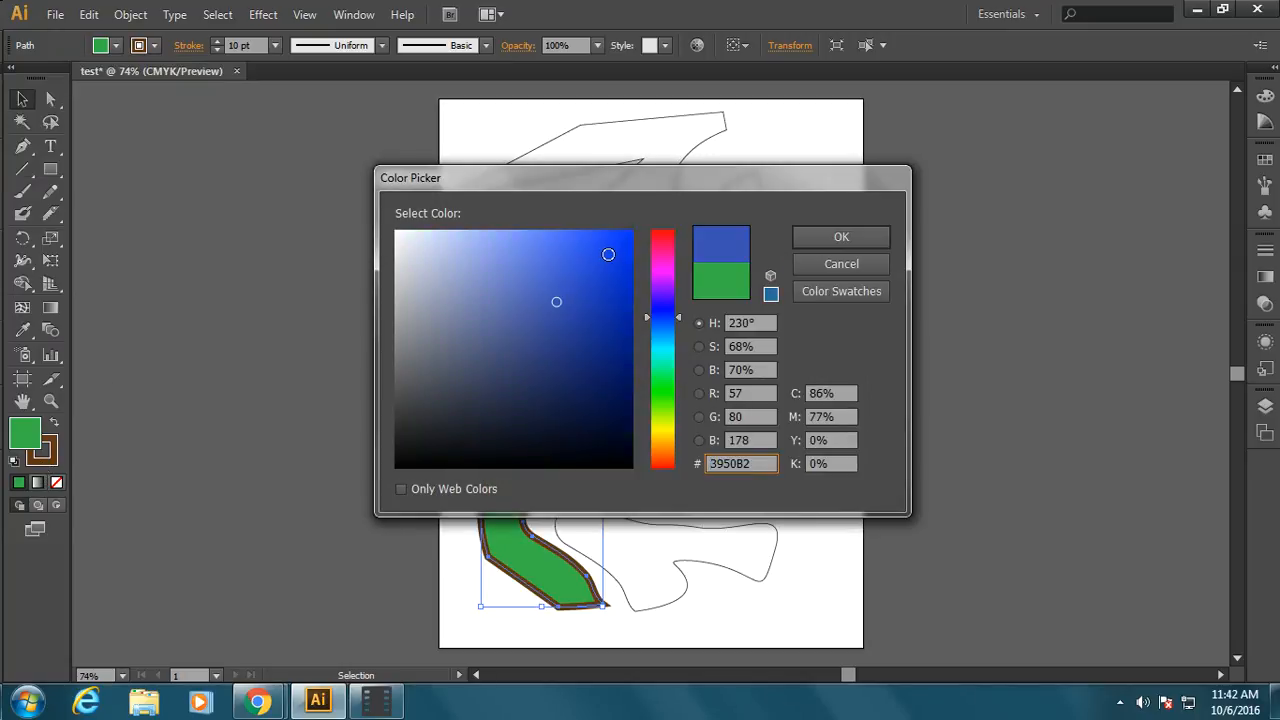
pyautogui.click(656, 397)
pyautogui.click(659, 463)
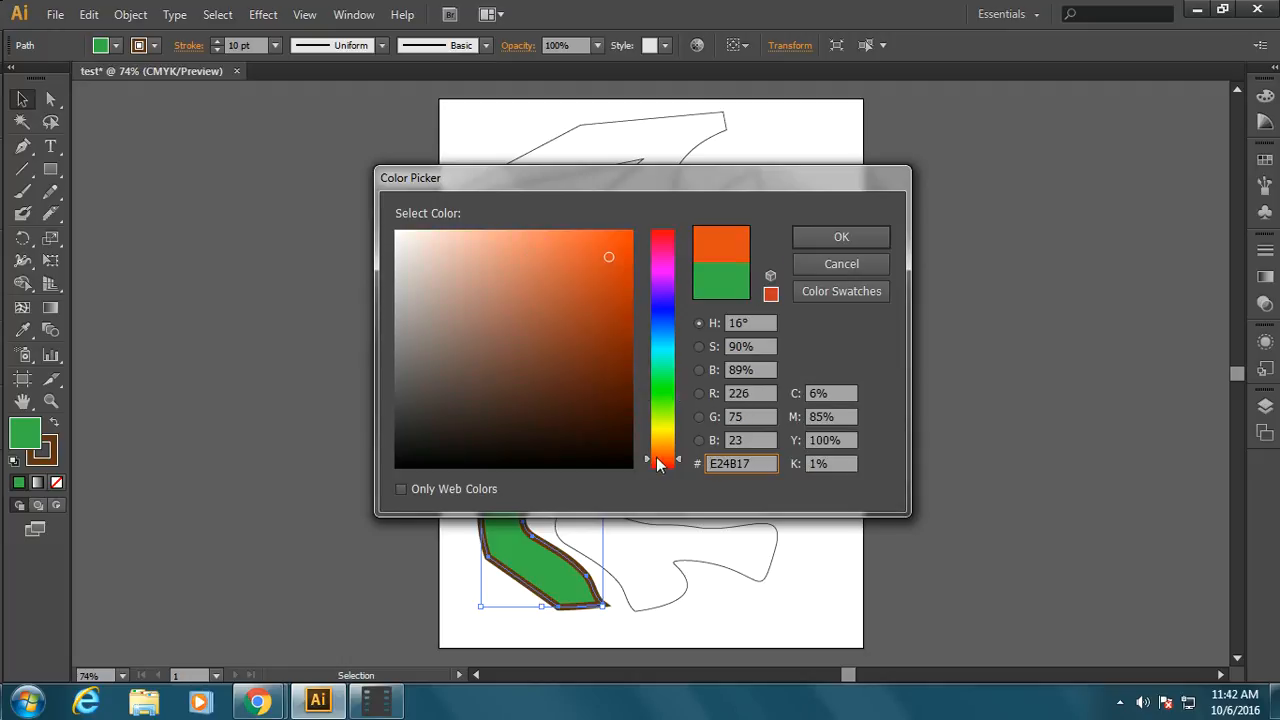
pyautogui.click(600, 299)
pyautogui.click(804, 240)
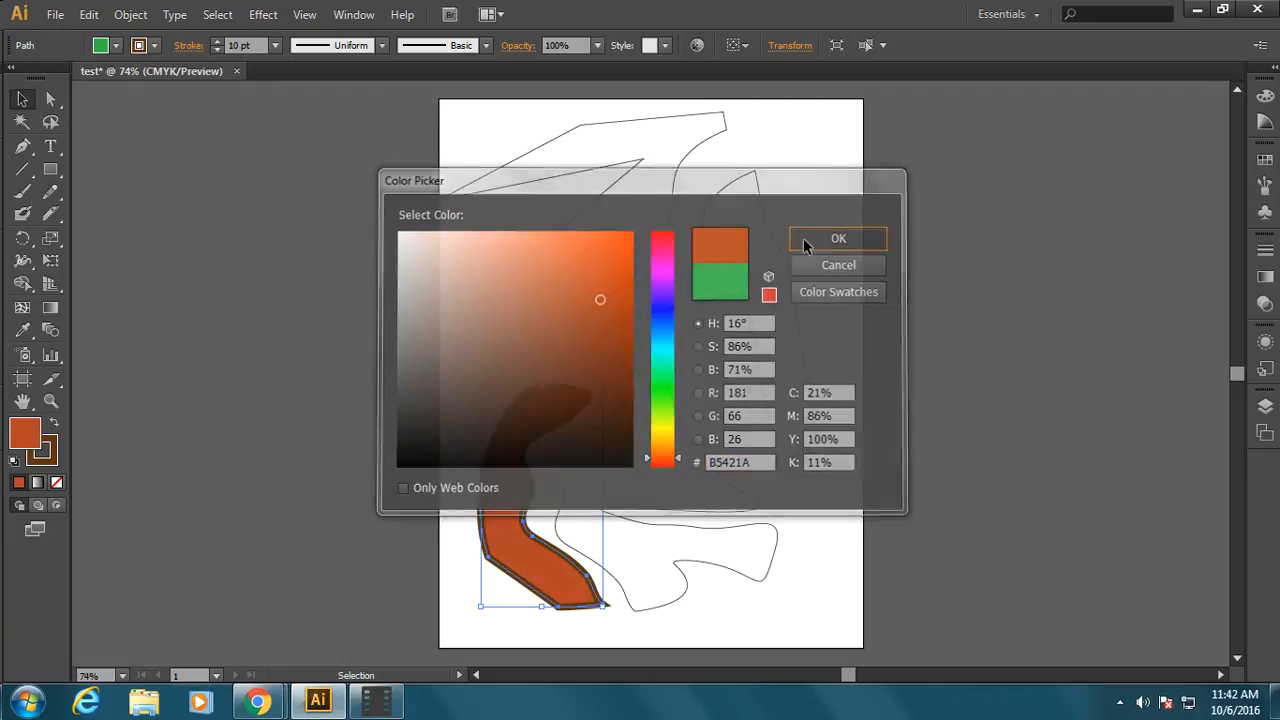
# Fill the left curved piece with pink EA3BC9 using the Color Picker
pyautogui.doubleClick(25, 432)
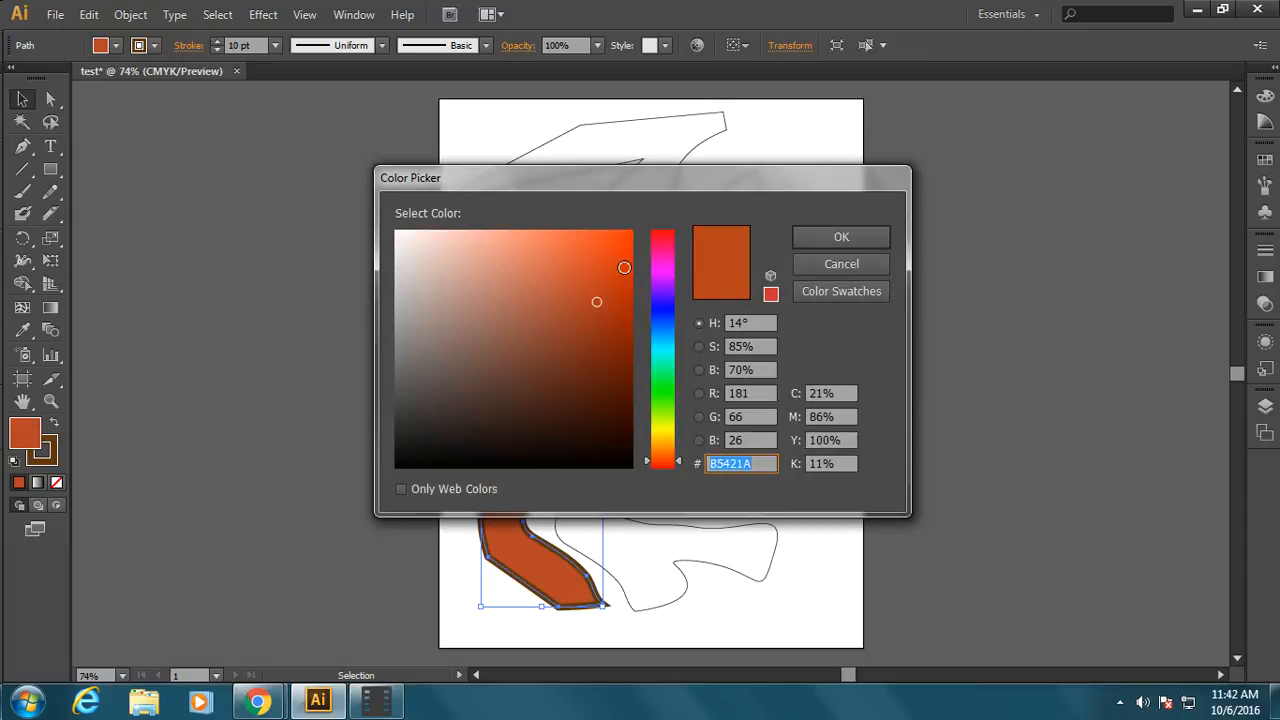
pyautogui.click(663, 263)
pyautogui.click(573, 249)
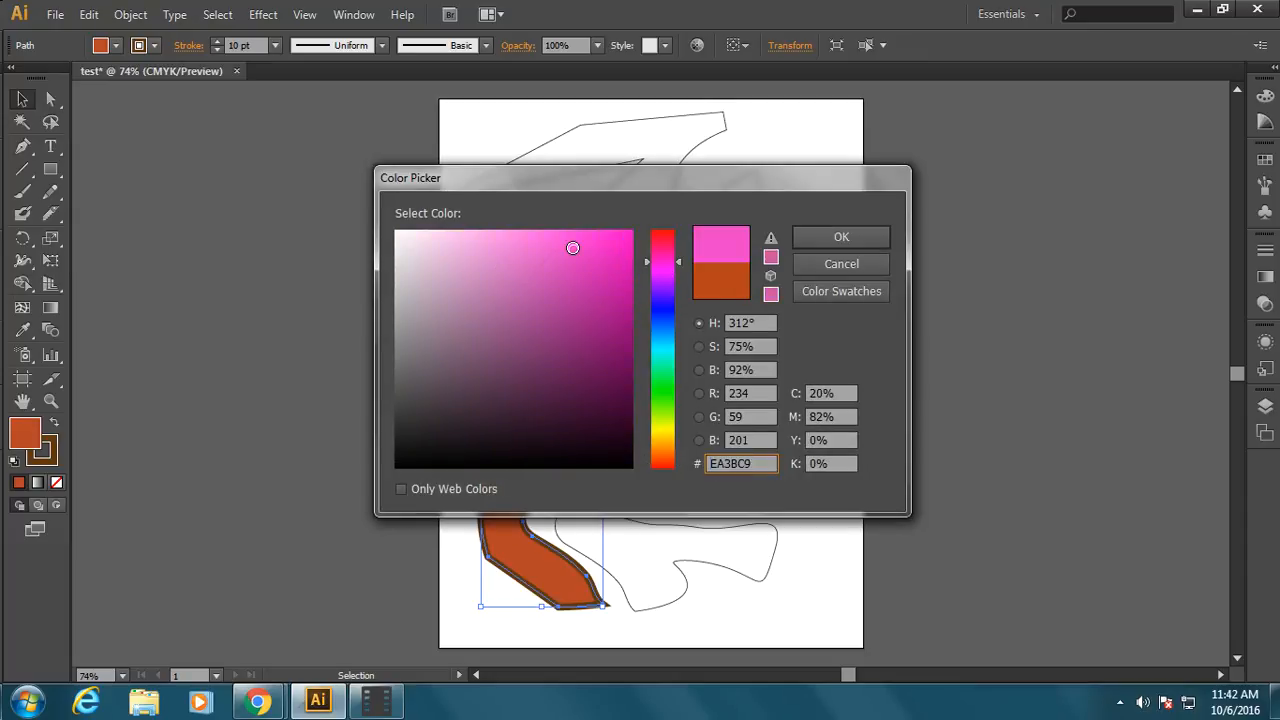
pyautogui.click(841, 238)
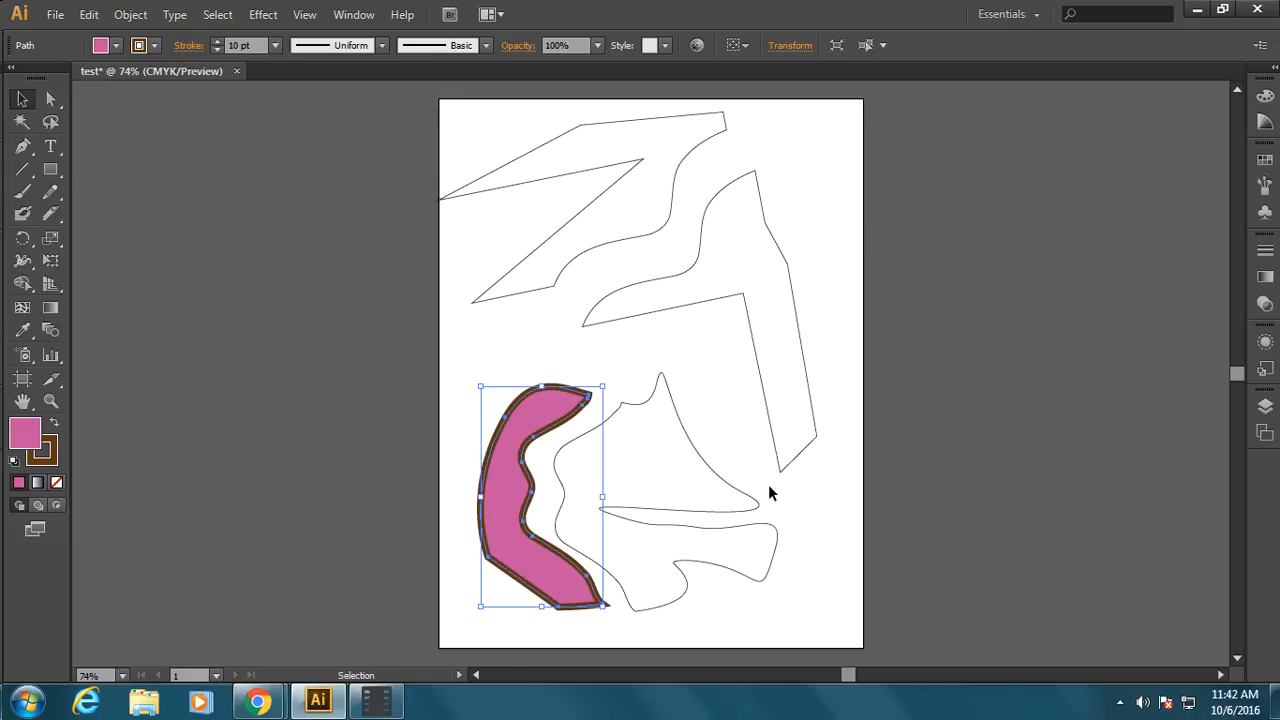
# Make the stroke active and set its color to light orange D3894C in the Color Picker
pyautogui.click(46, 455)
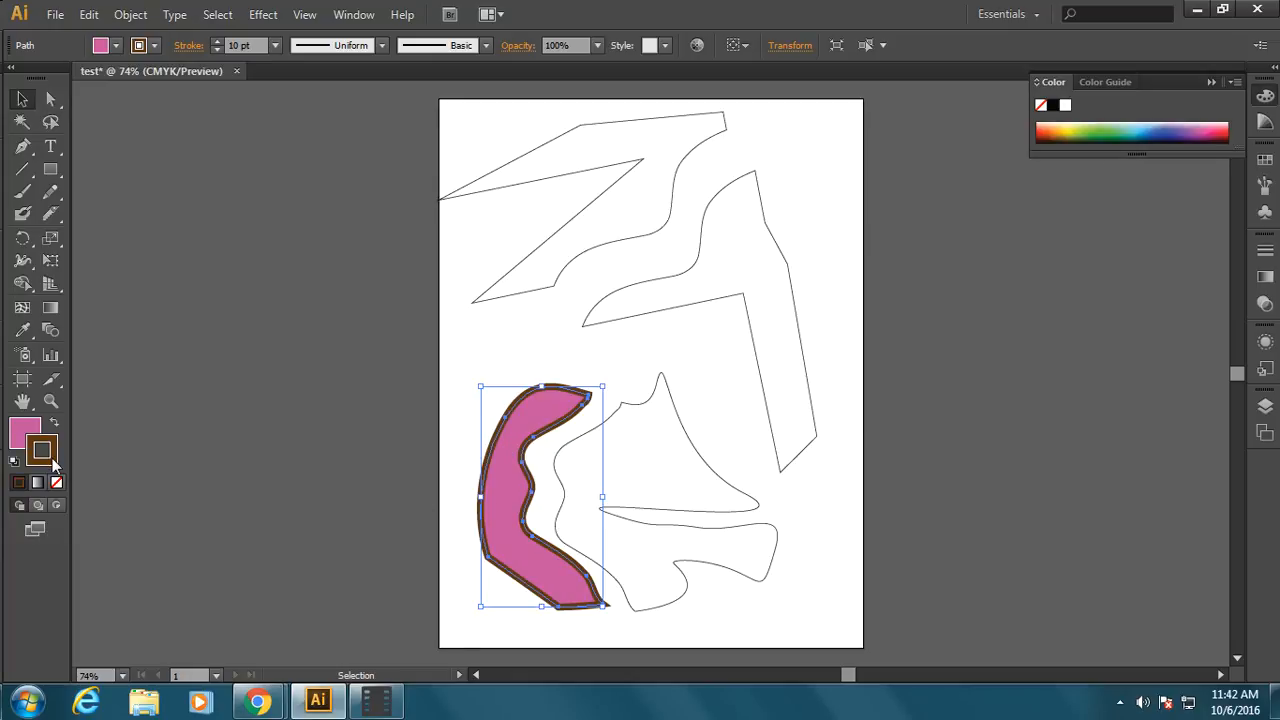
pyautogui.doubleClick(50, 460)
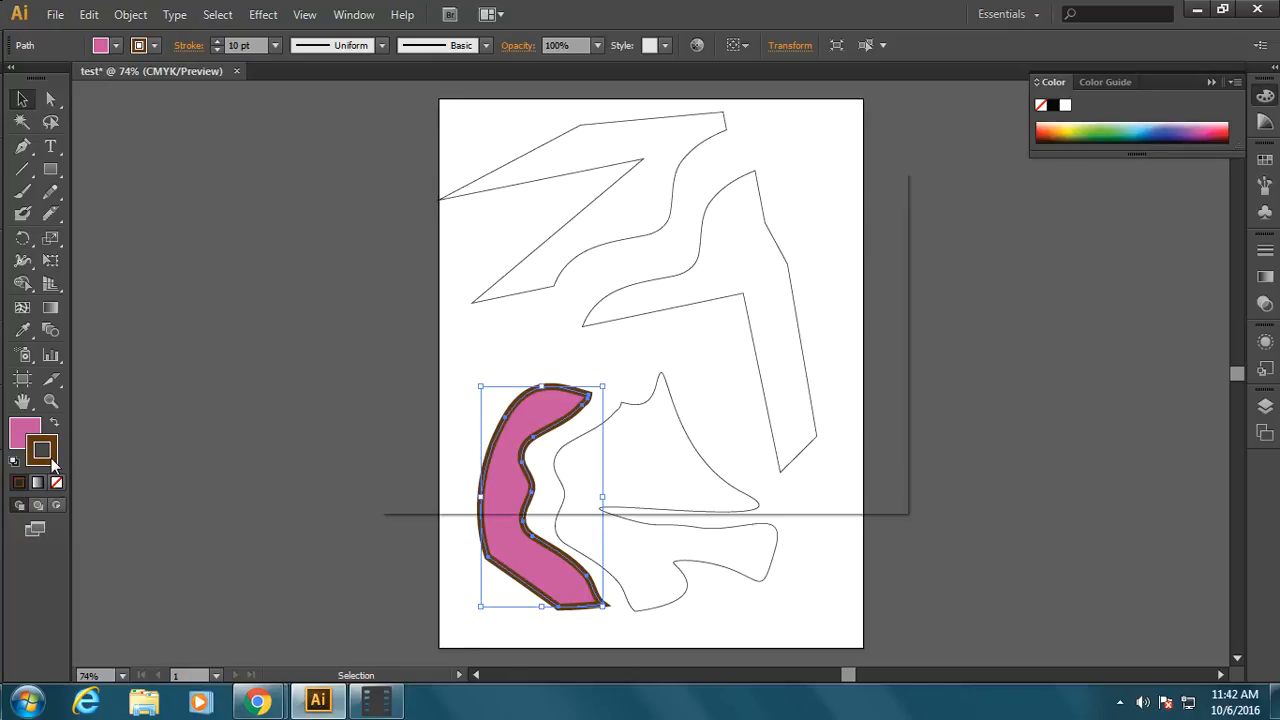
pyautogui.click(545, 269)
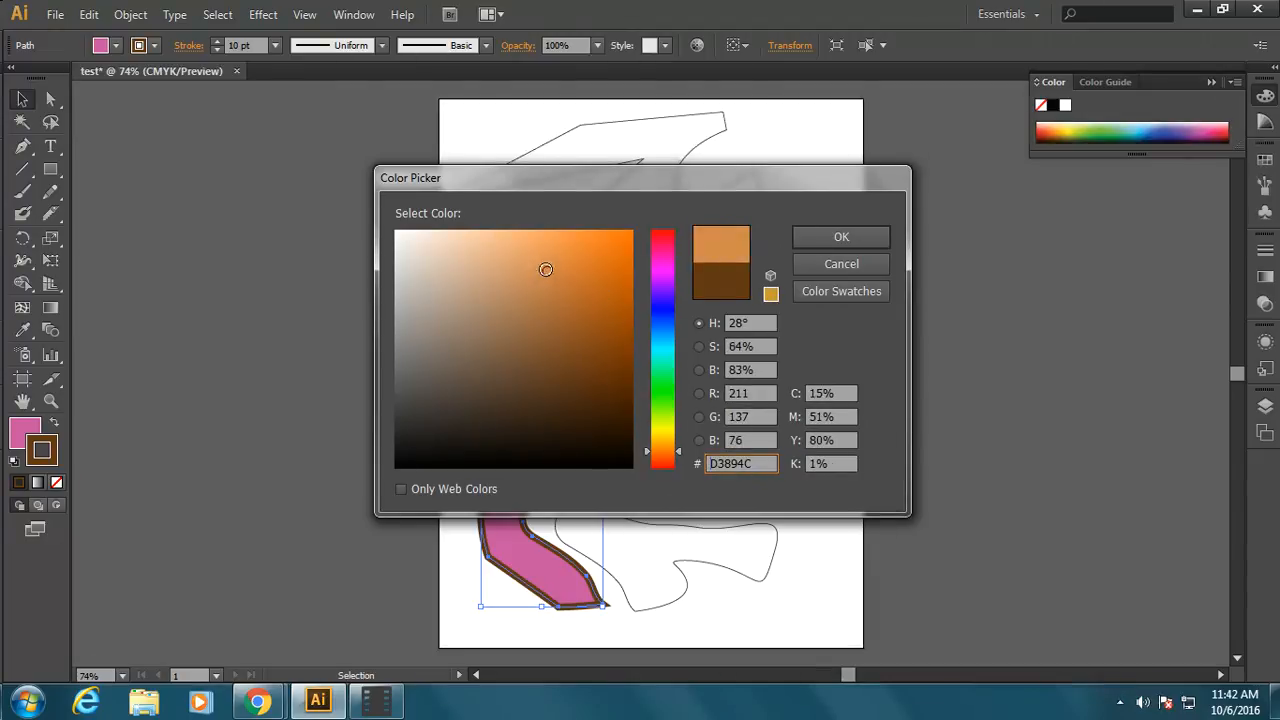
pyautogui.click(877, 233)
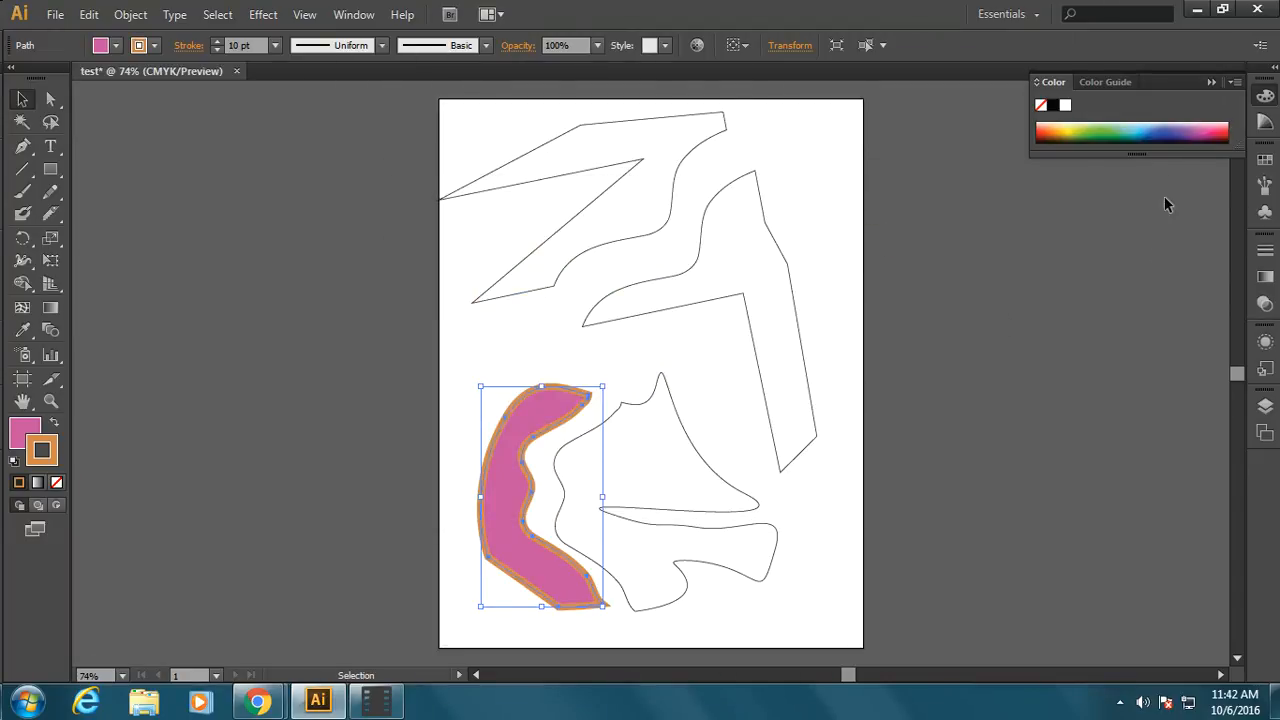
# Try several colors from the color spectrum on the left curved piece's stroke and set it to green
pyautogui.click(1192, 128)
pyautogui.click(1105, 130)
pyautogui.click(1105, 133)
pyautogui.click(1097, 122)
pyautogui.click(1077, 132)
pyautogui.click(1062, 128)
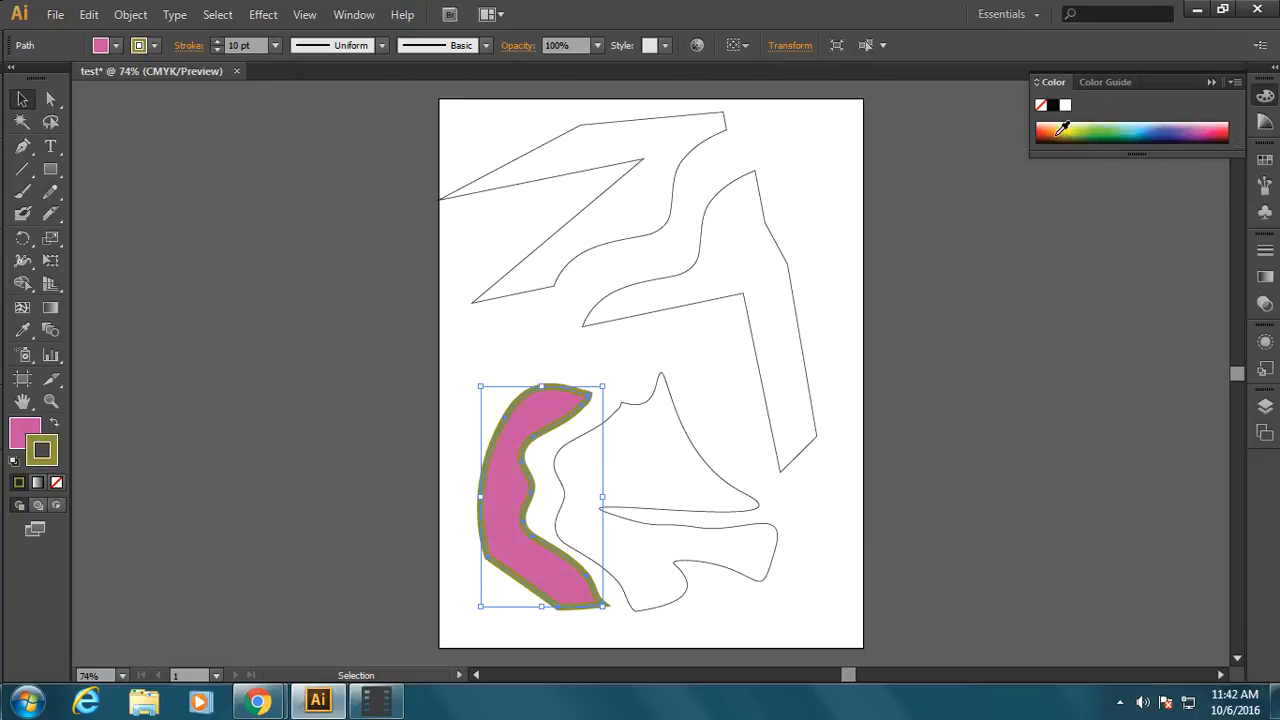
pyautogui.click(1060, 128)
pyautogui.click(1194, 123)
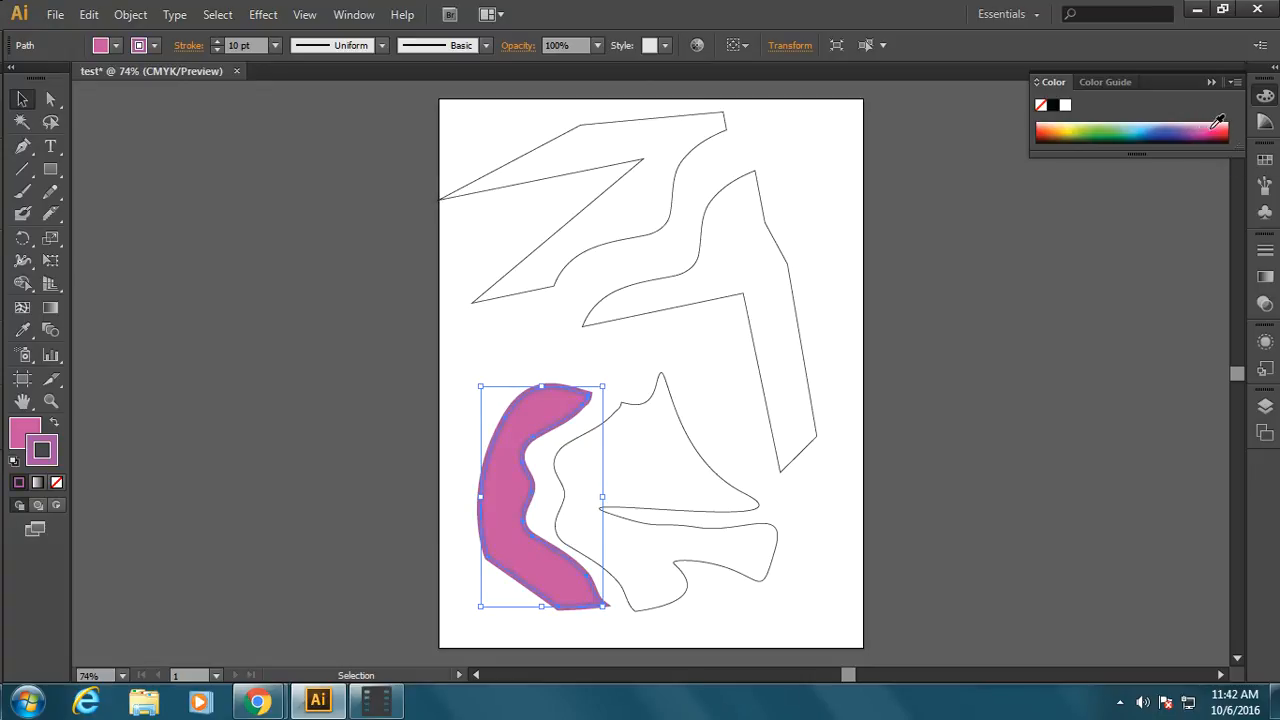
pyautogui.click(1135, 125)
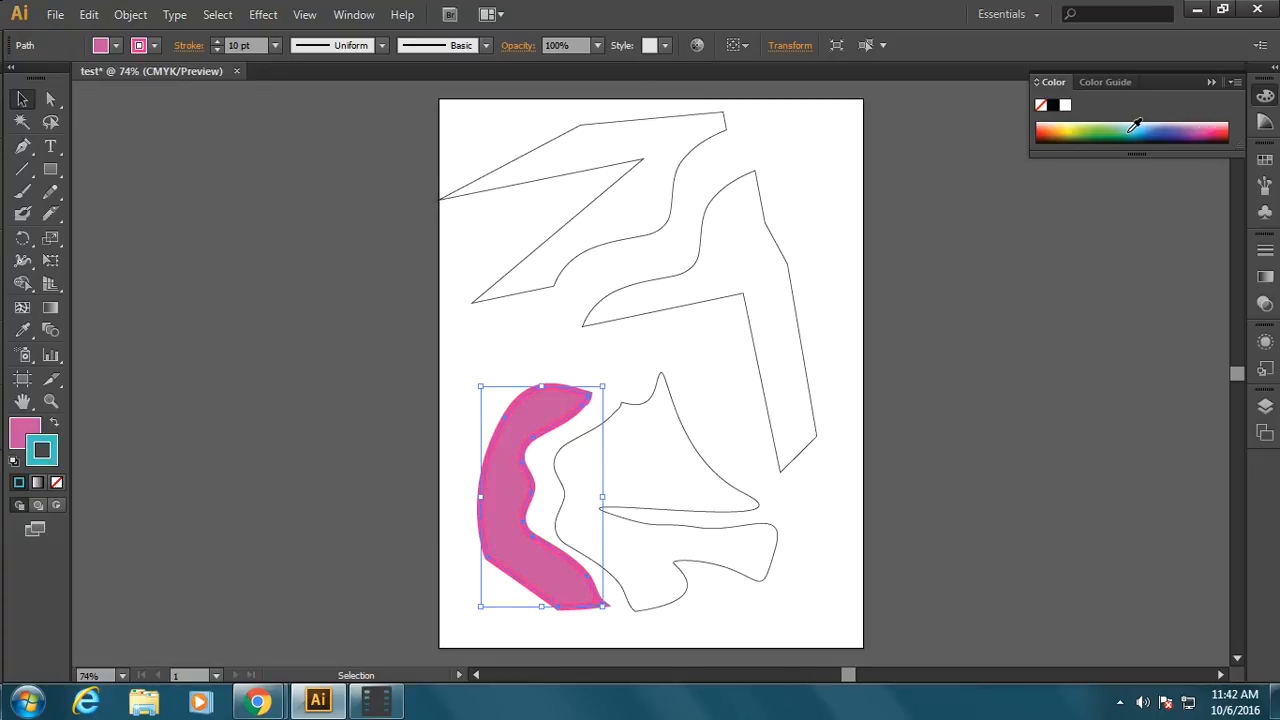
pyautogui.click(1108, 126)
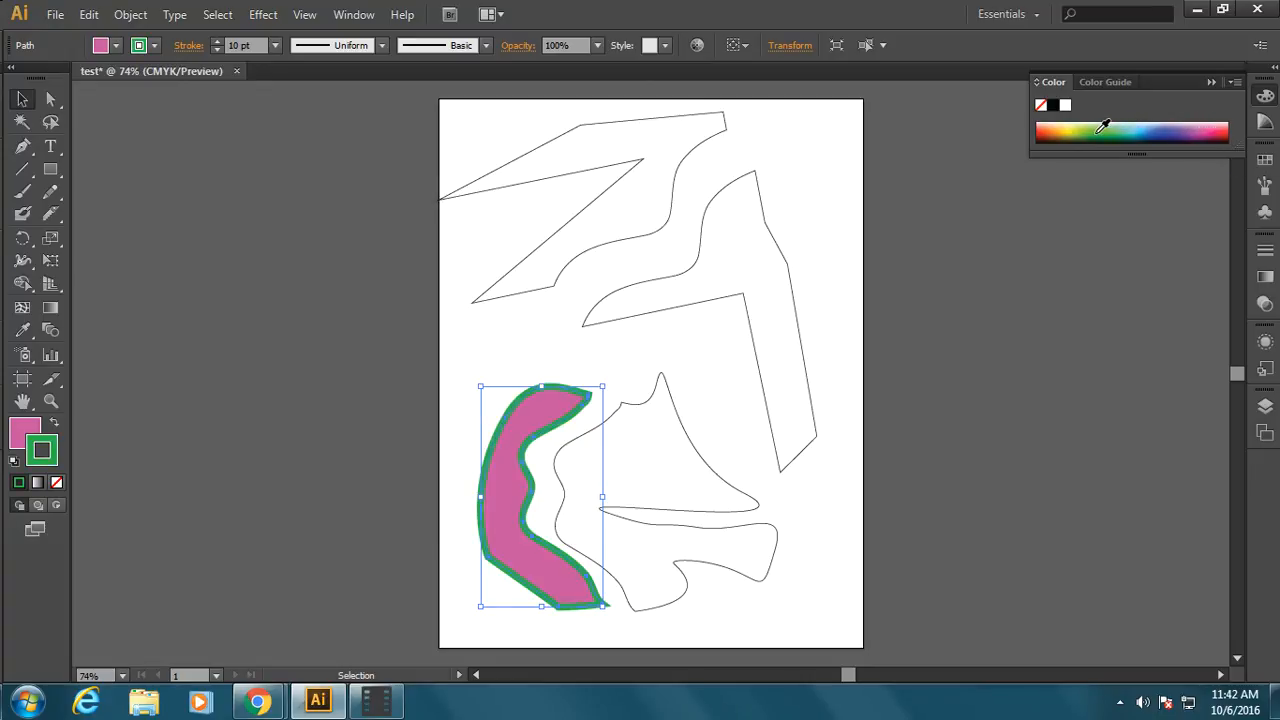